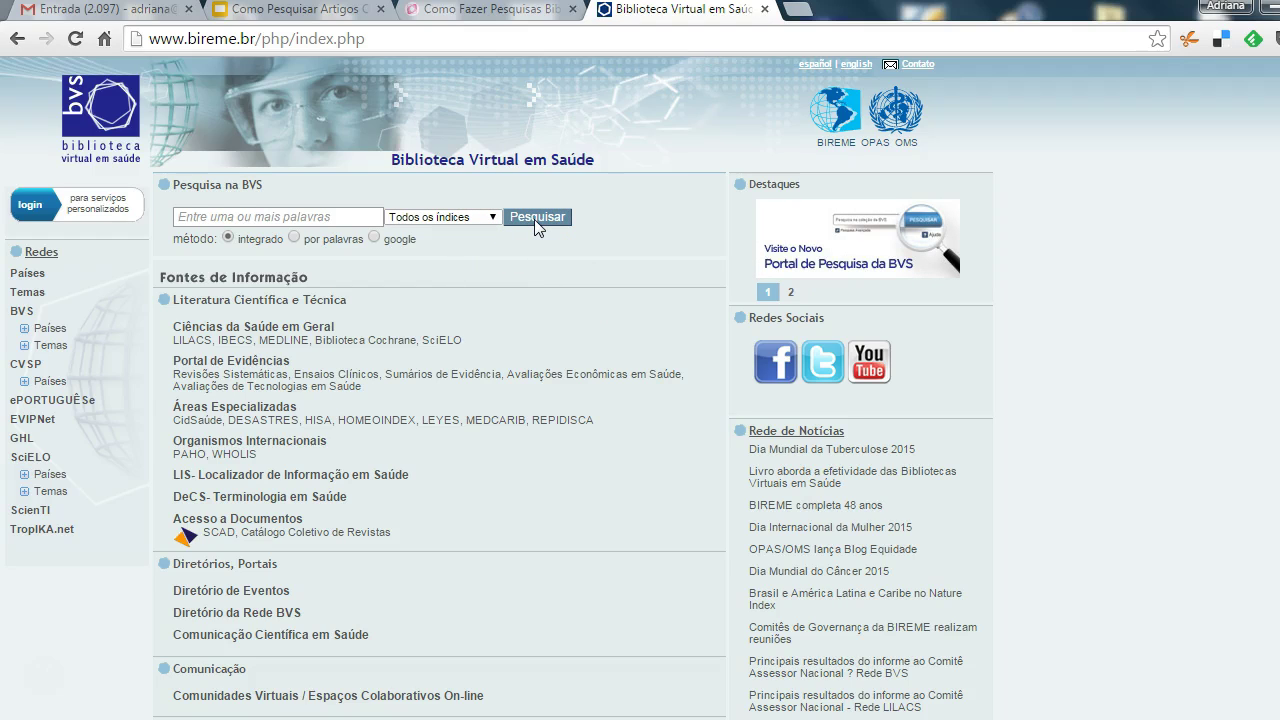
# Step: Run an advanced search in the BVS search portal for eclâmpsia AND hipertensão
pyautogui.click(534, 219)
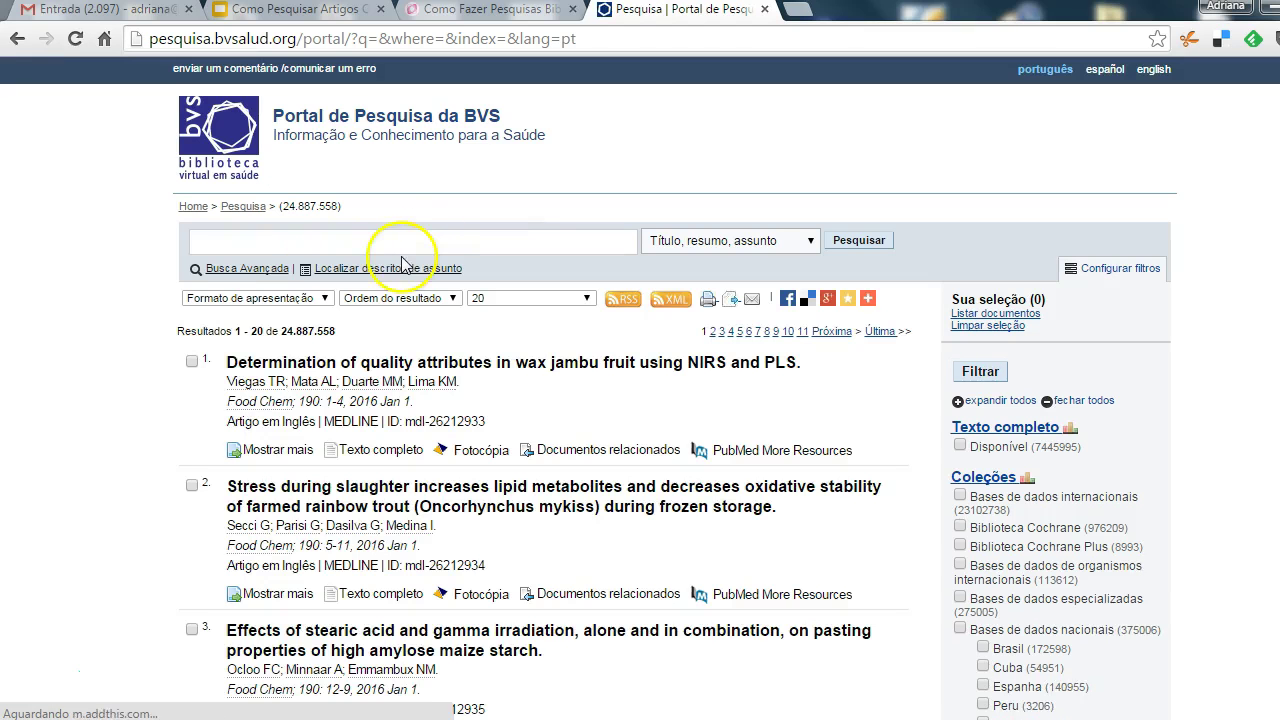
pyautogui.click(249, 271)
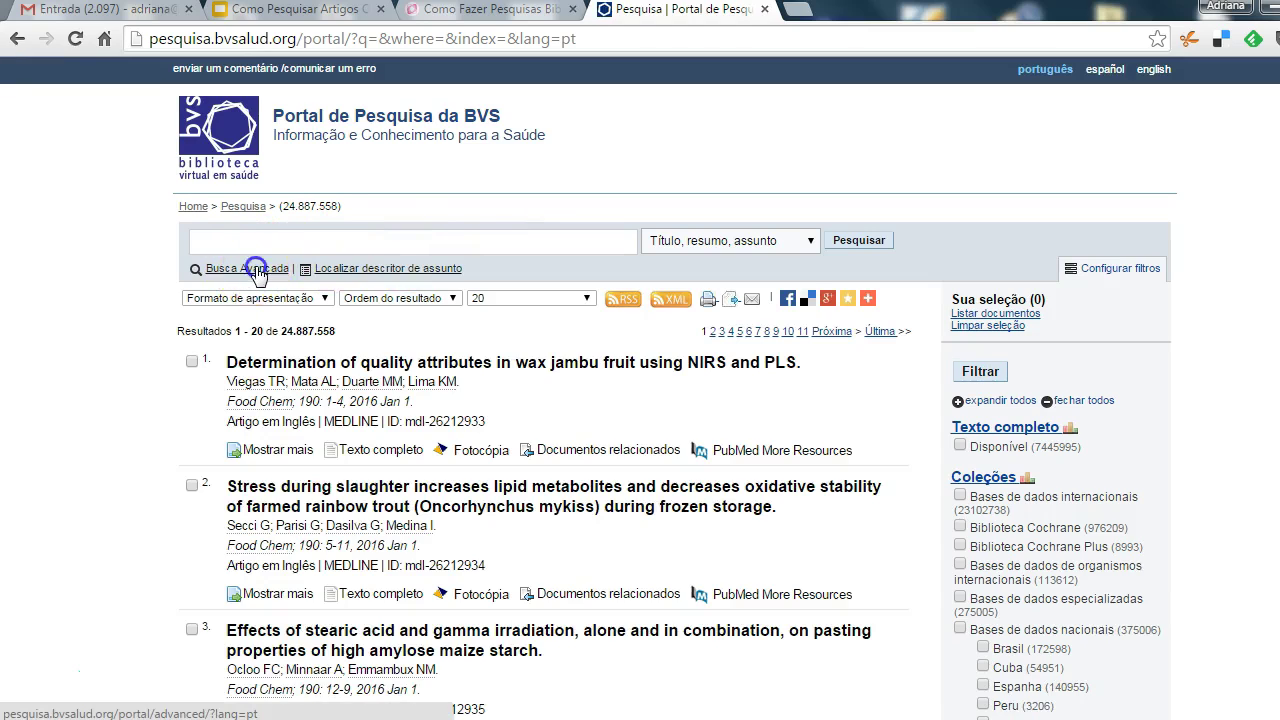
pyautogui.click(323, 257)
pyautogui.write('eclâmpsia')
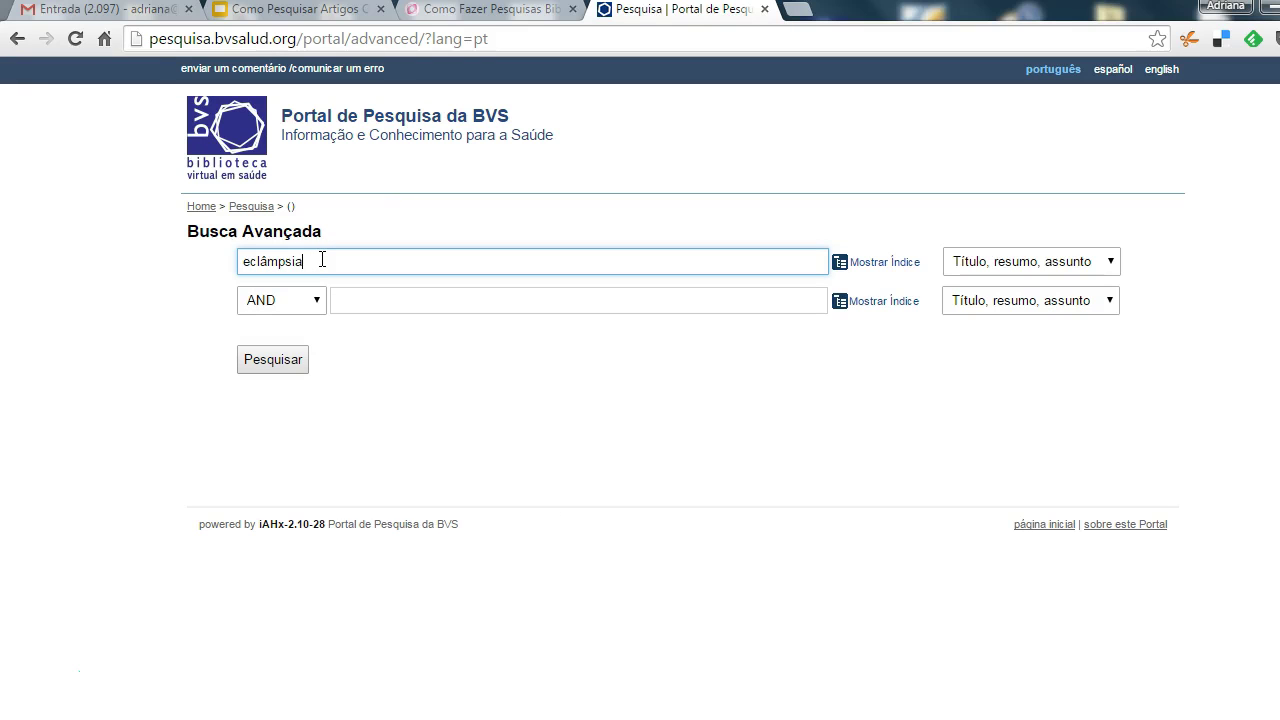
pyautogui.click(372, 298)
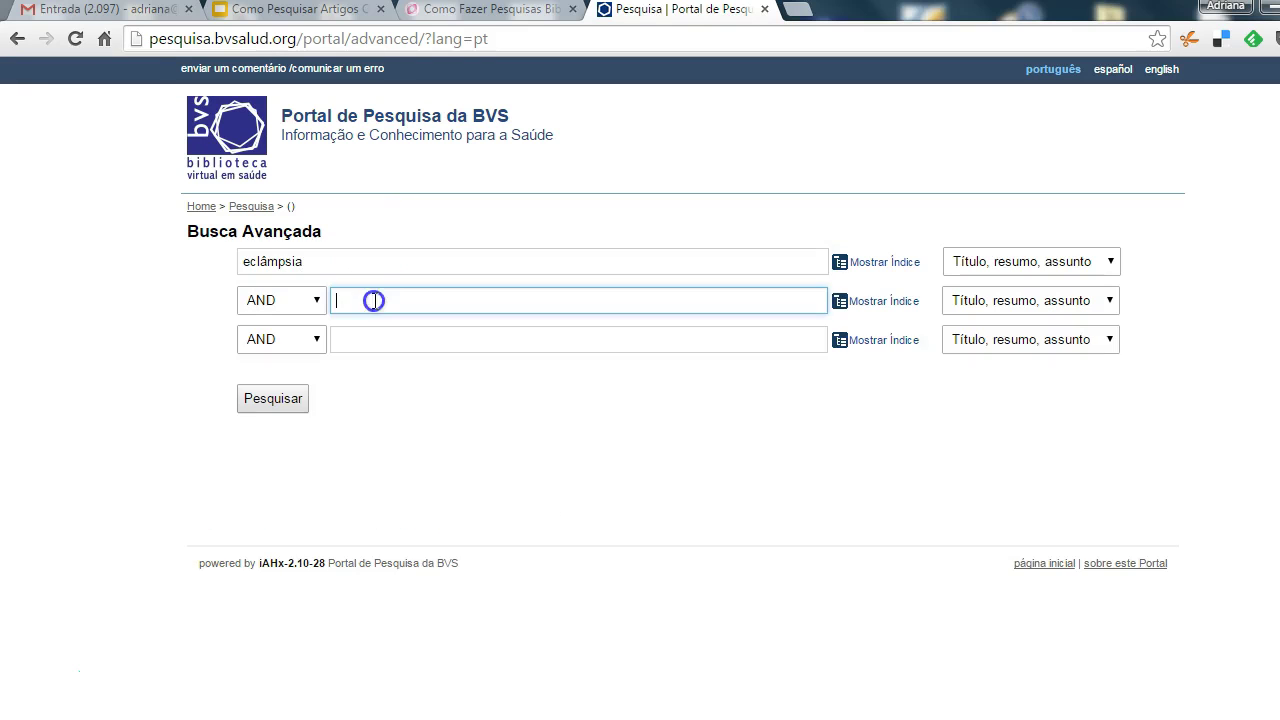
pyautogui.write('hipertensão')
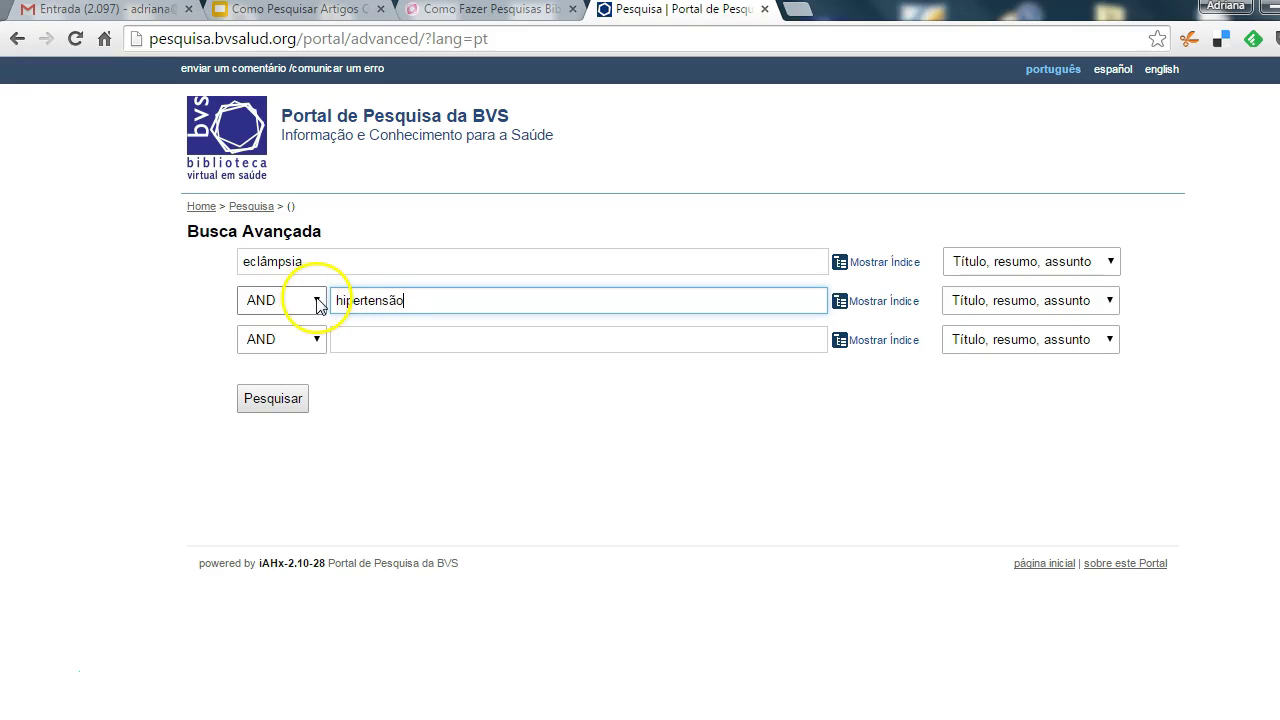
pyautogui.click(317, 302)
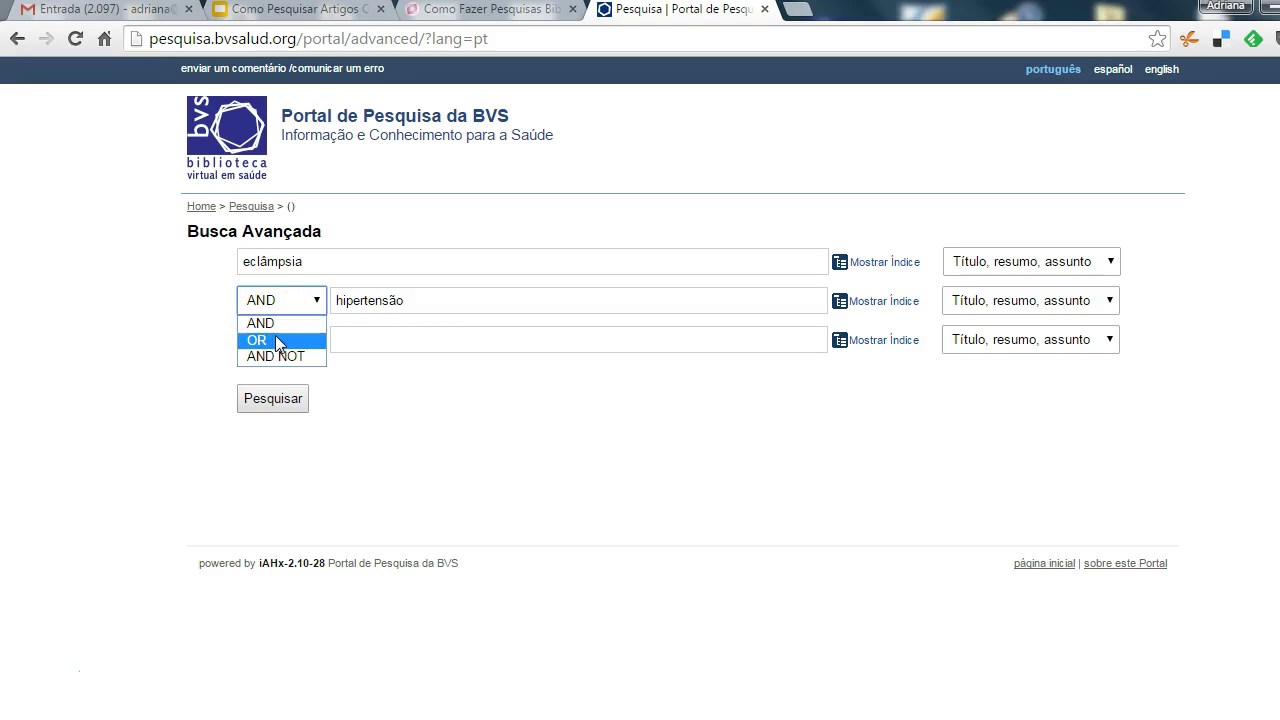
pyautogui.click(277, 323)
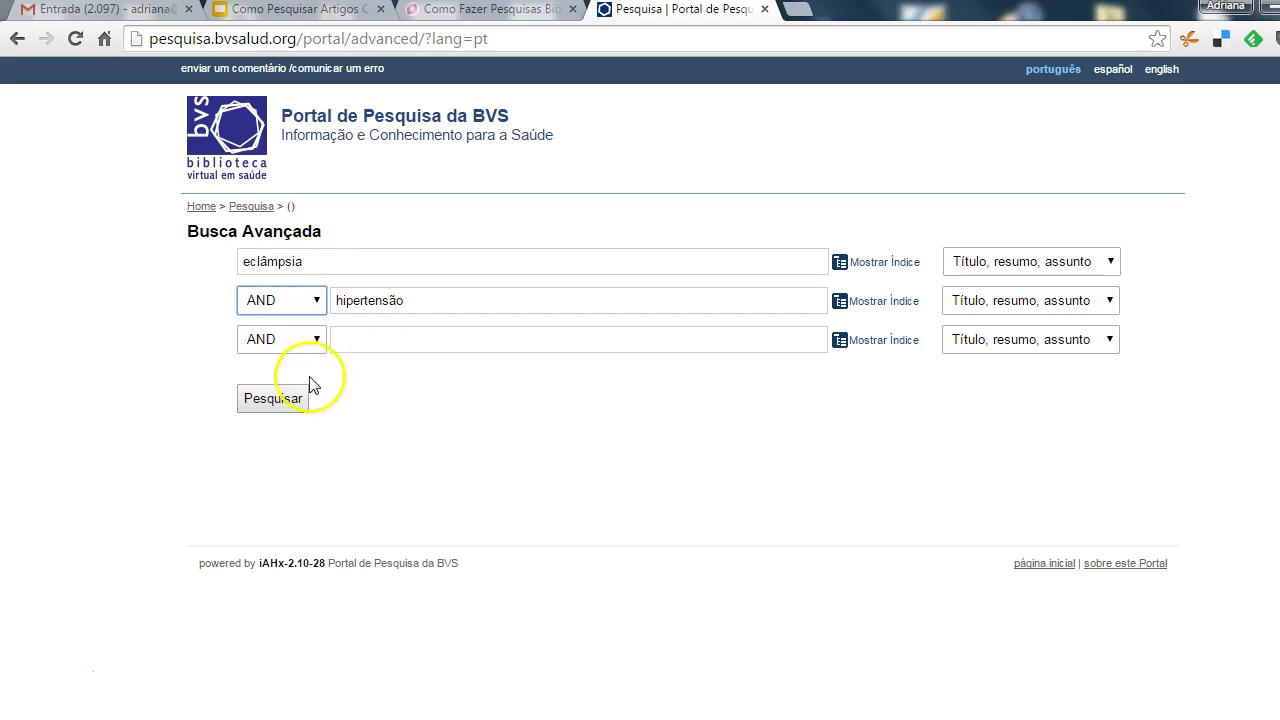
pyautogui.click(272, 399)
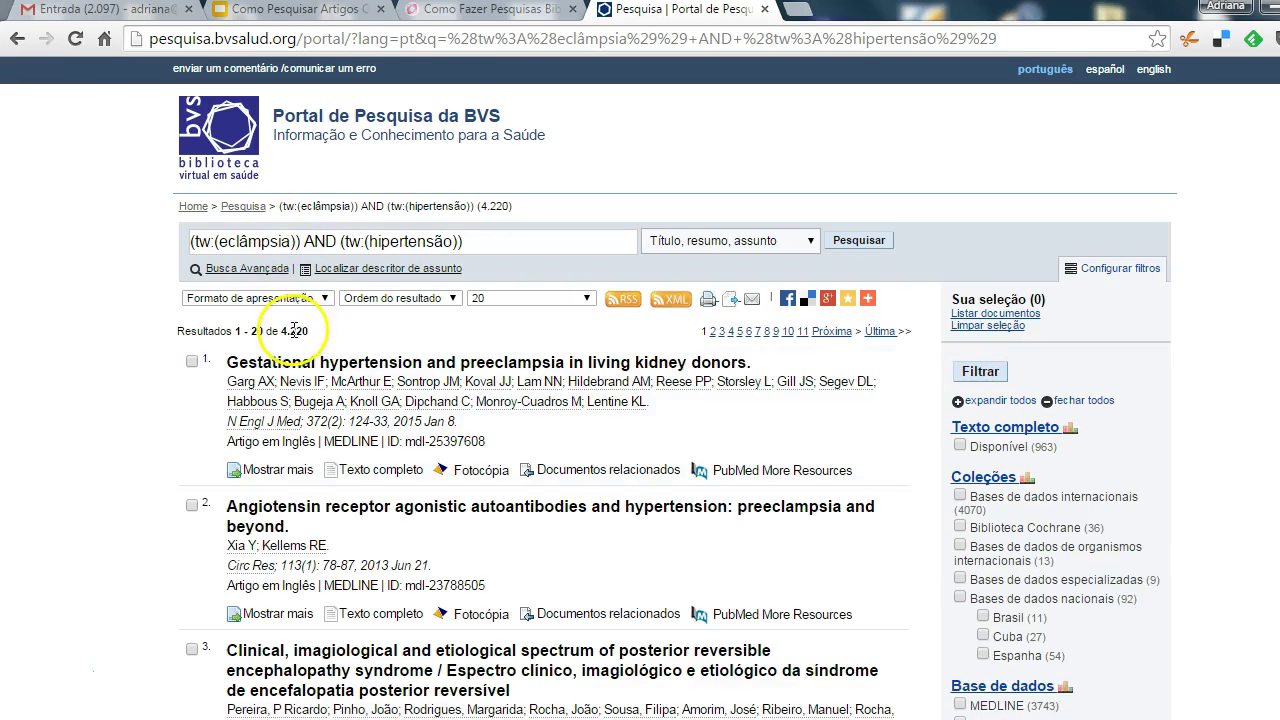
# Step: Check the total number of results for the AND search
pyautogui.click(283, 332)
pyautogui.moveTo(283, 332); pyautogui.dragTo(310, 335)
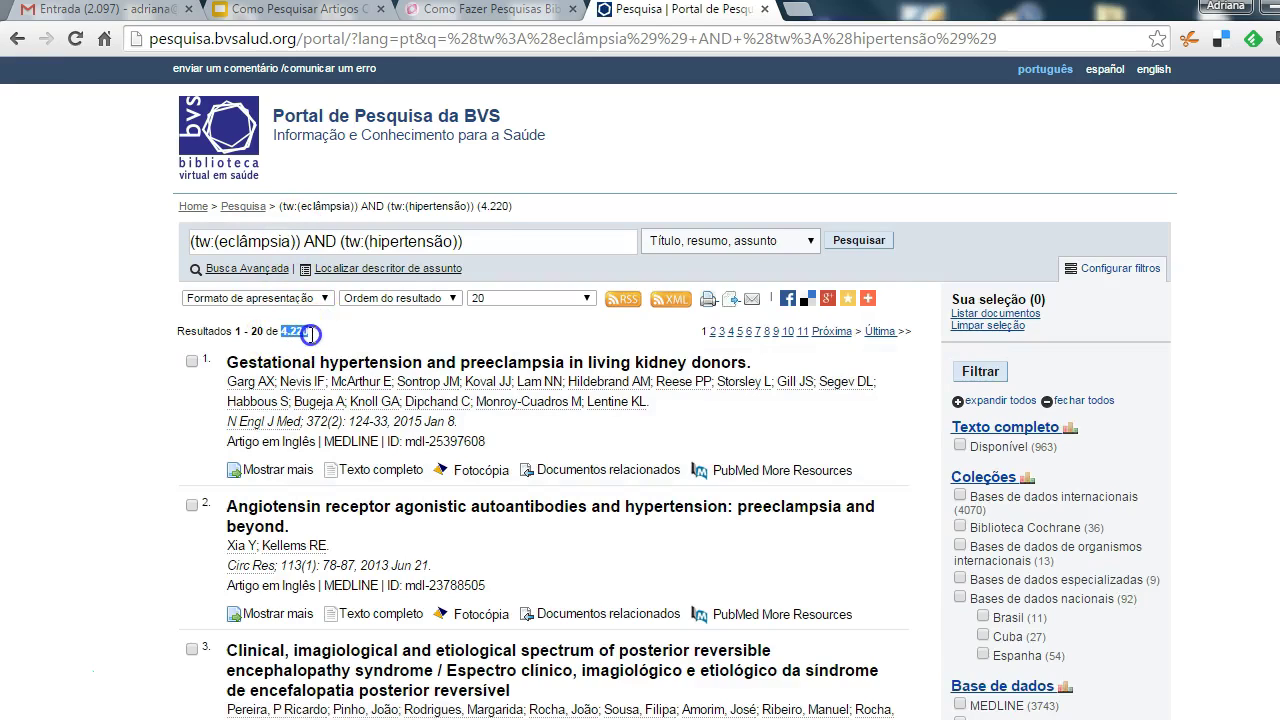
pyautogui.click(311, 337)
# Step: Replace the query with "eclâmpsia hipertensão", run the search and check its result count
pyautogui.click(337, 244)
pyautogui.moveTo(337, 244); pyautogui.dragTo(487, 240)
pyautogui.click(487, 240)
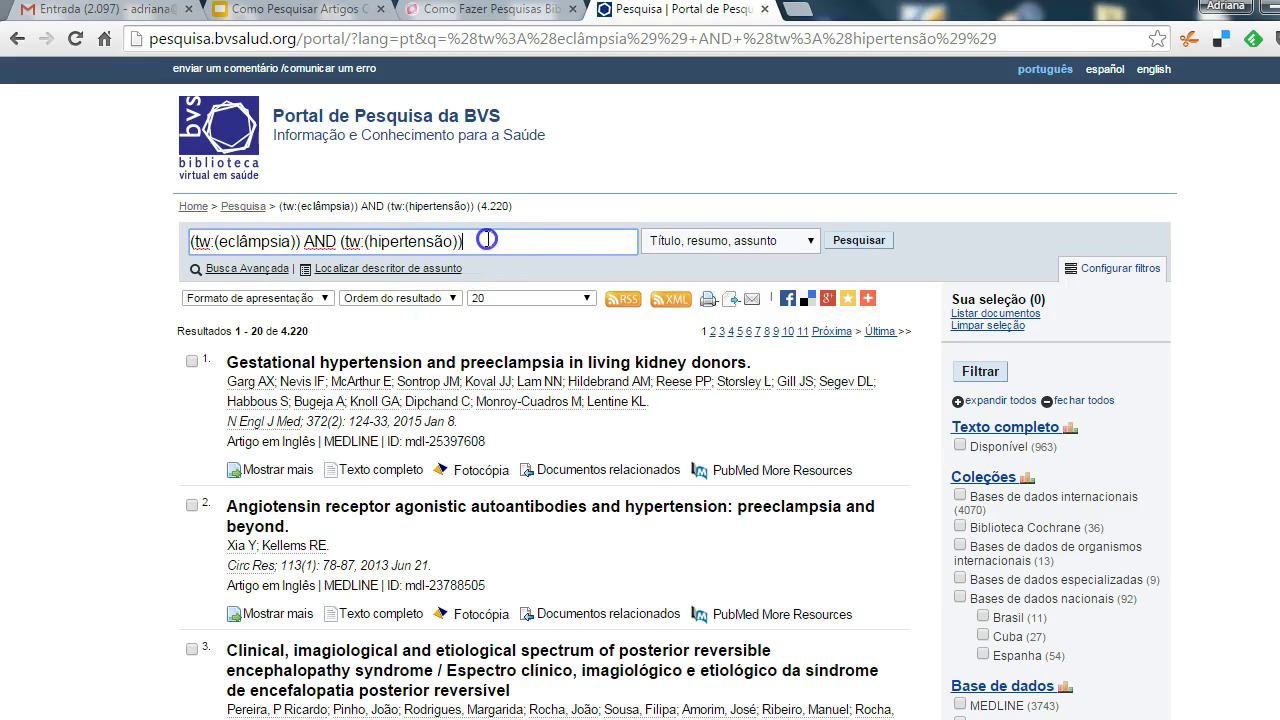
pyautogui.press('BackSpace')
pyautogui.press('BackSpace')
pyautogui.press('BackSpace')
pyautogui.press('BackSpace')
pyautogui.press('BackSpace')
pyautogui.press('BackSpace')
pyautogui.press('BackSpace')
pyautogui.press('BackSpace')
pyautogui.press('BackSpace')
pyautogui.press('BackSpace')
pyautogui.press('BackSpace')
pyautogui.press('BackSpace')
pyautogui.press('BackSpace')
pyautogui.press('BackSpace')
pyautogui.press('BackSpace')
pyautogui.press('BackSpace')
pyautogui.press('BackSpace')
pyautogui.press('BackSpace')
pyautogui.press('BackSpace')
pyautogui.press('BackSpace')
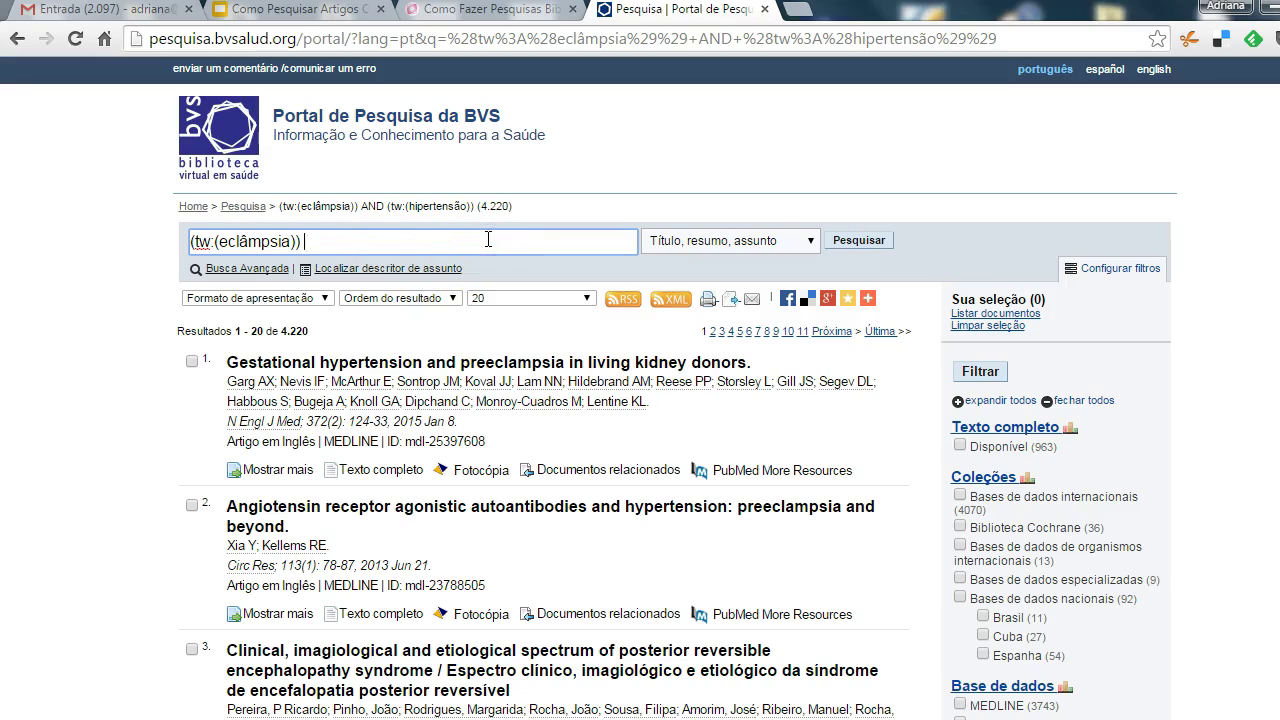
pyautogui.write('eclâmpsia')
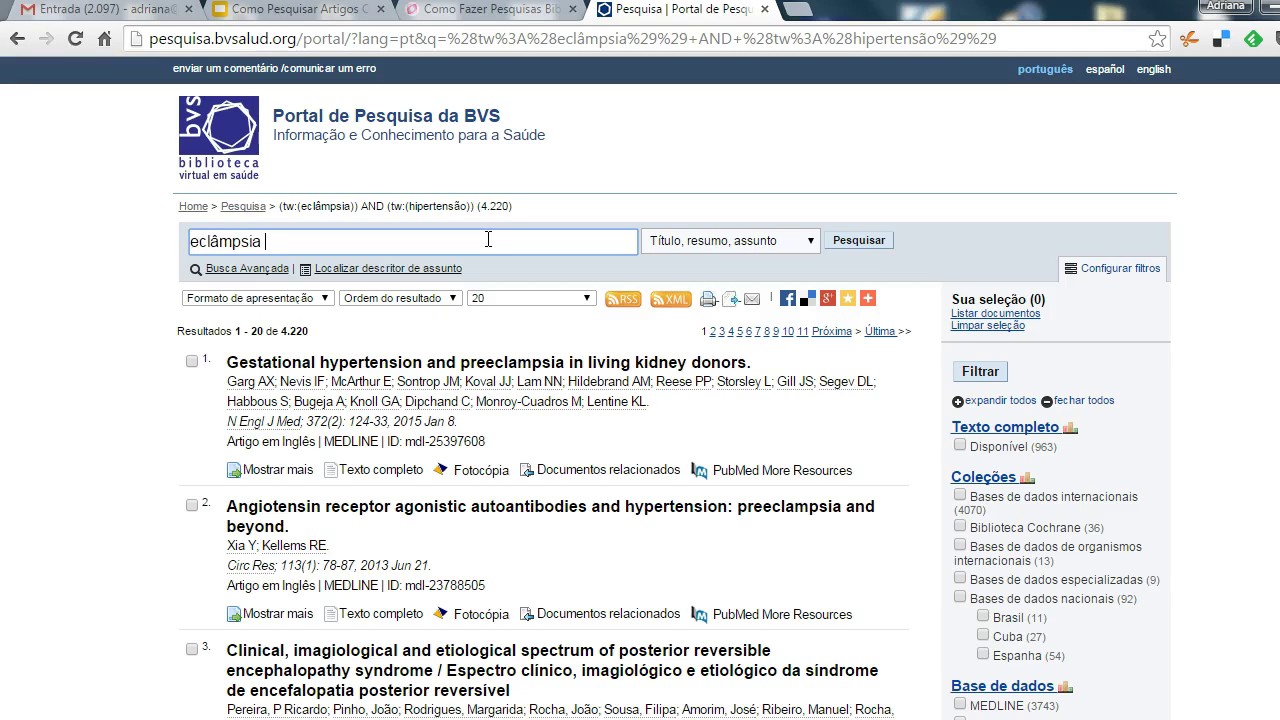
pyautogui.write(' hipertensão')
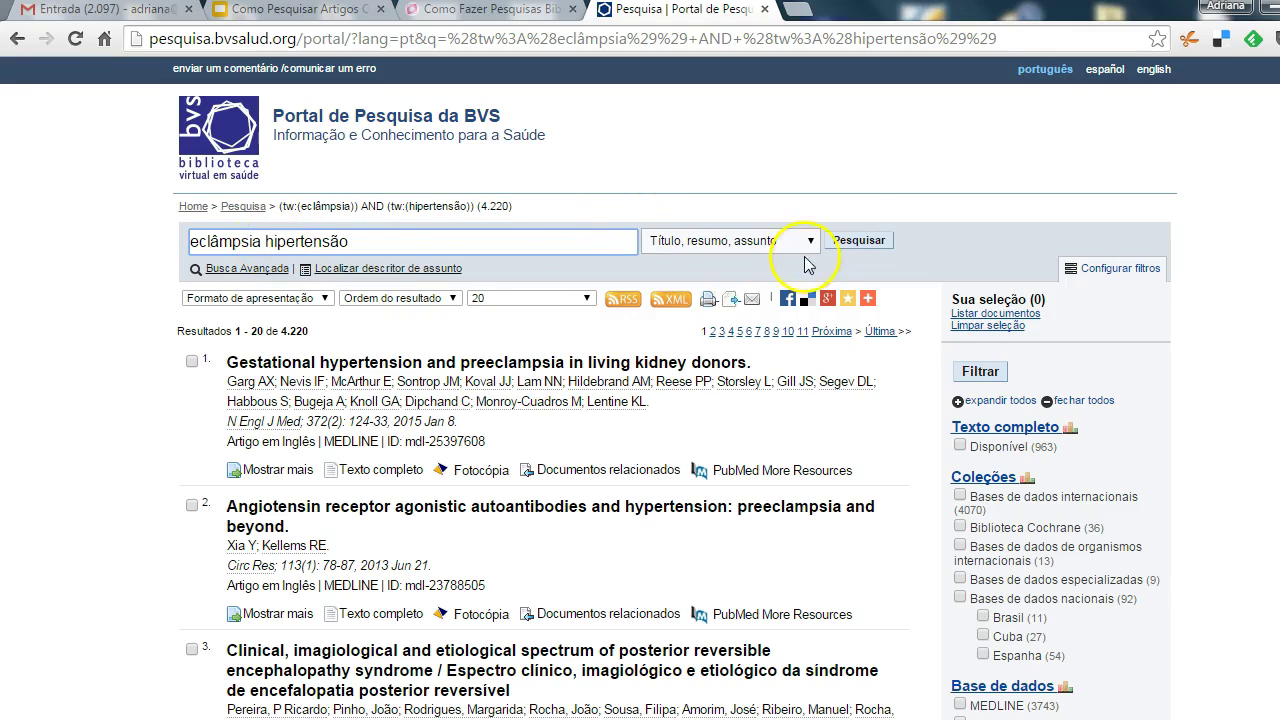
pyautogui.click(857, 241)
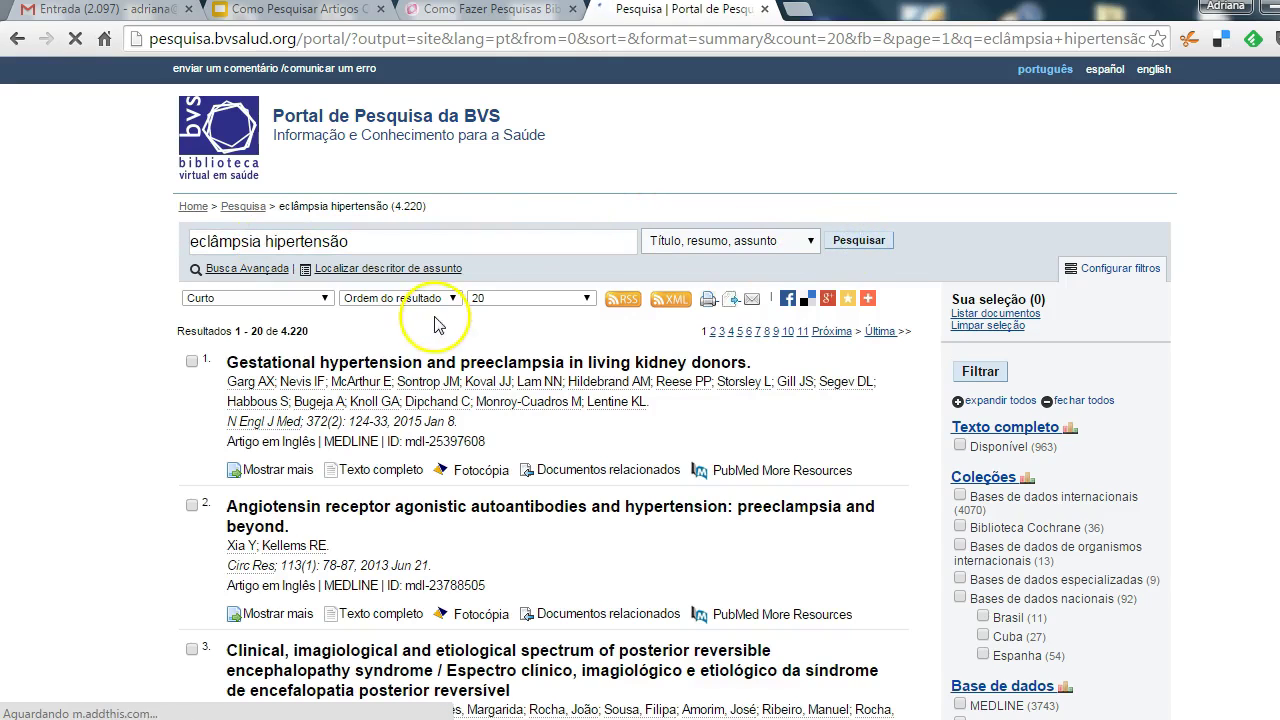
pyautogui.moveTo(283, 332); pyautogui.dragTo(316, 341)
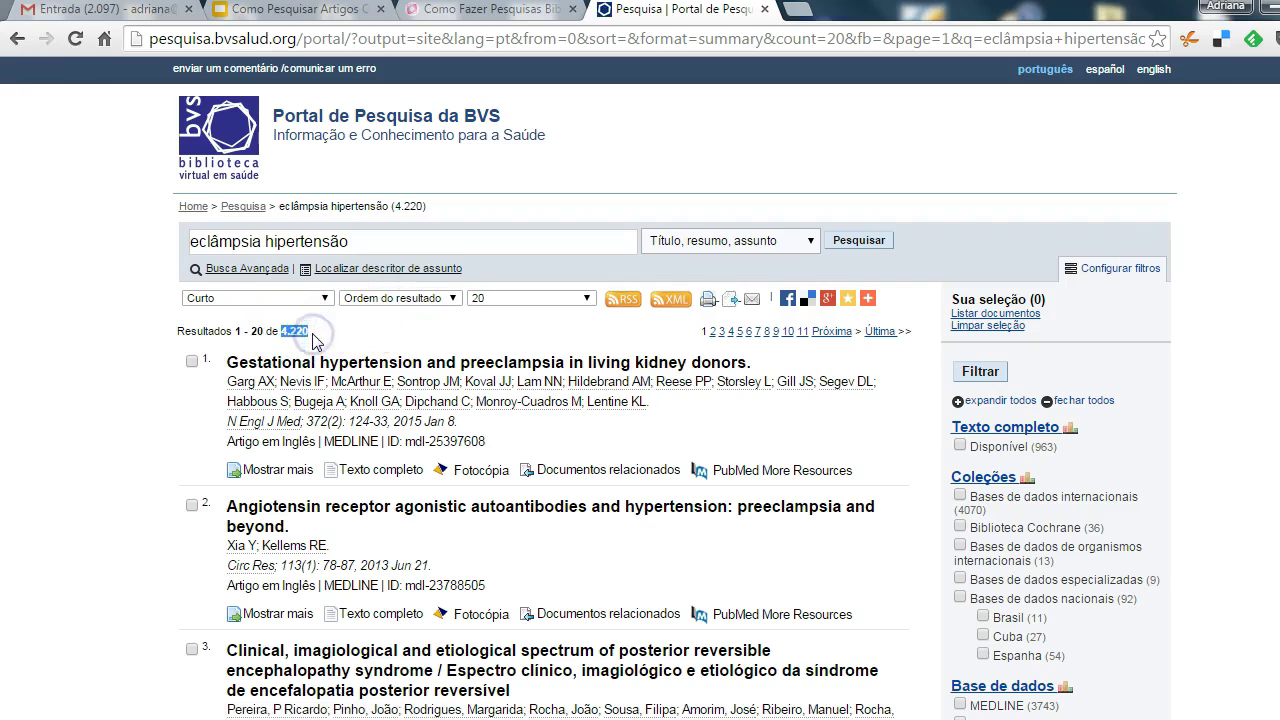
# Step: Run a new advanced search for eclâmpsia OR hipertensão
pyautogui.click(281, 270)
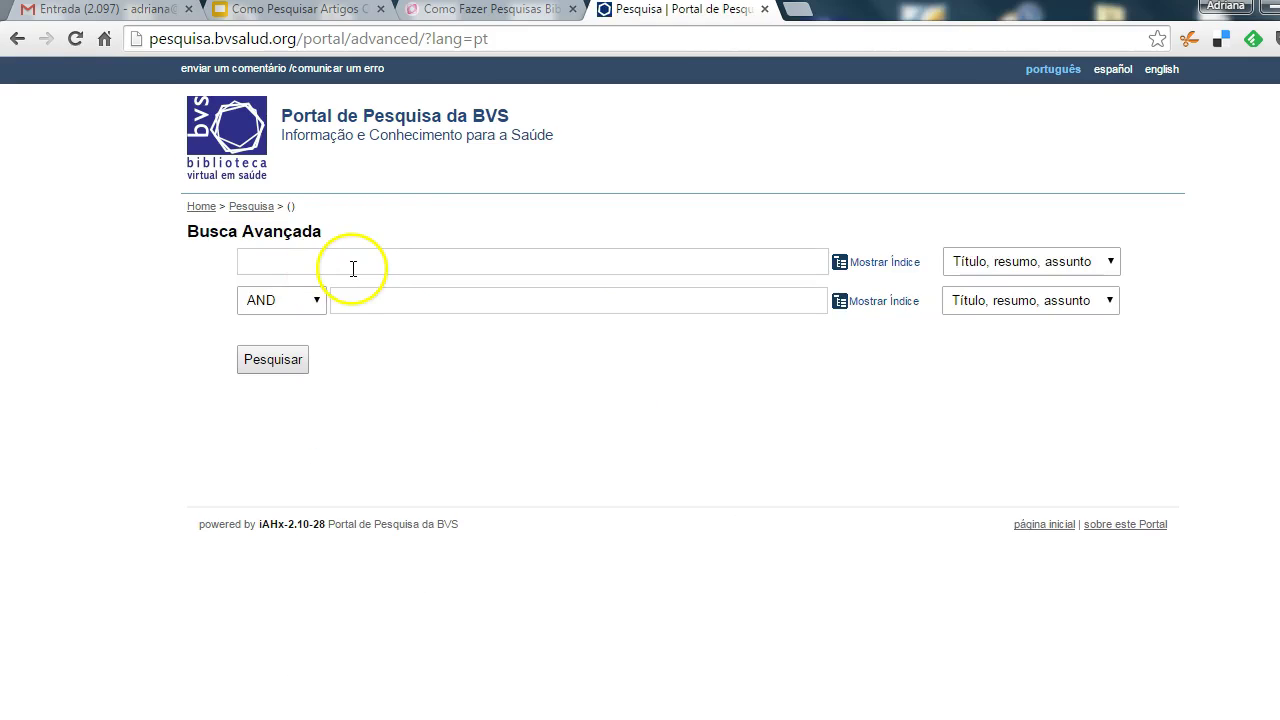
pyautogui.click(334, 270)
pyautogui.write('eclâmpsia')
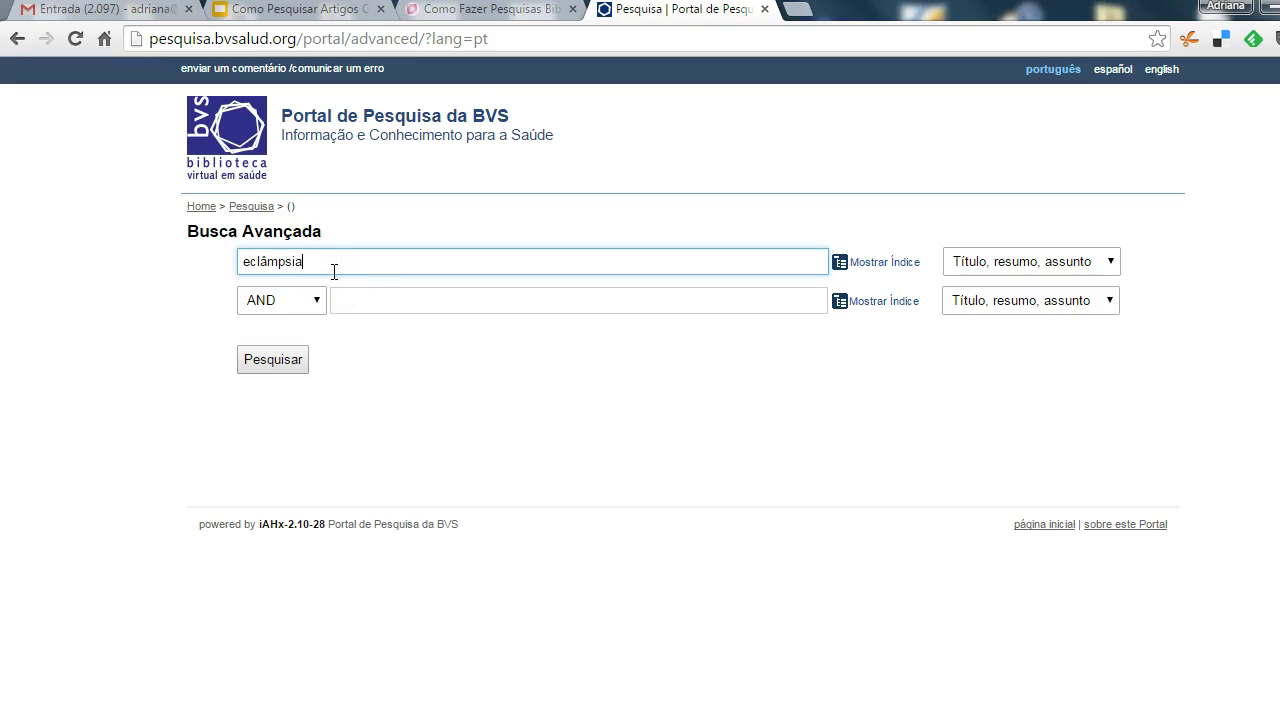
pyautogui.click(314, 300)
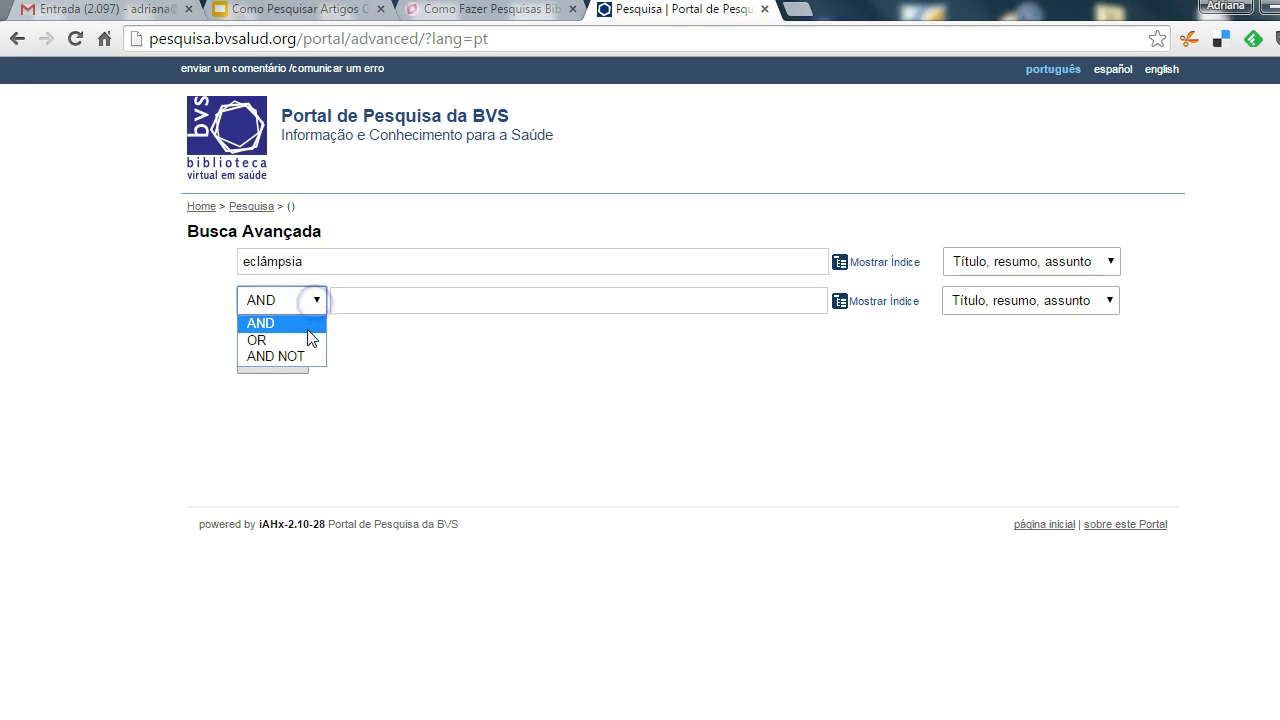
pyautogui.click(308, 341)
pyautogui.click(374, 303)
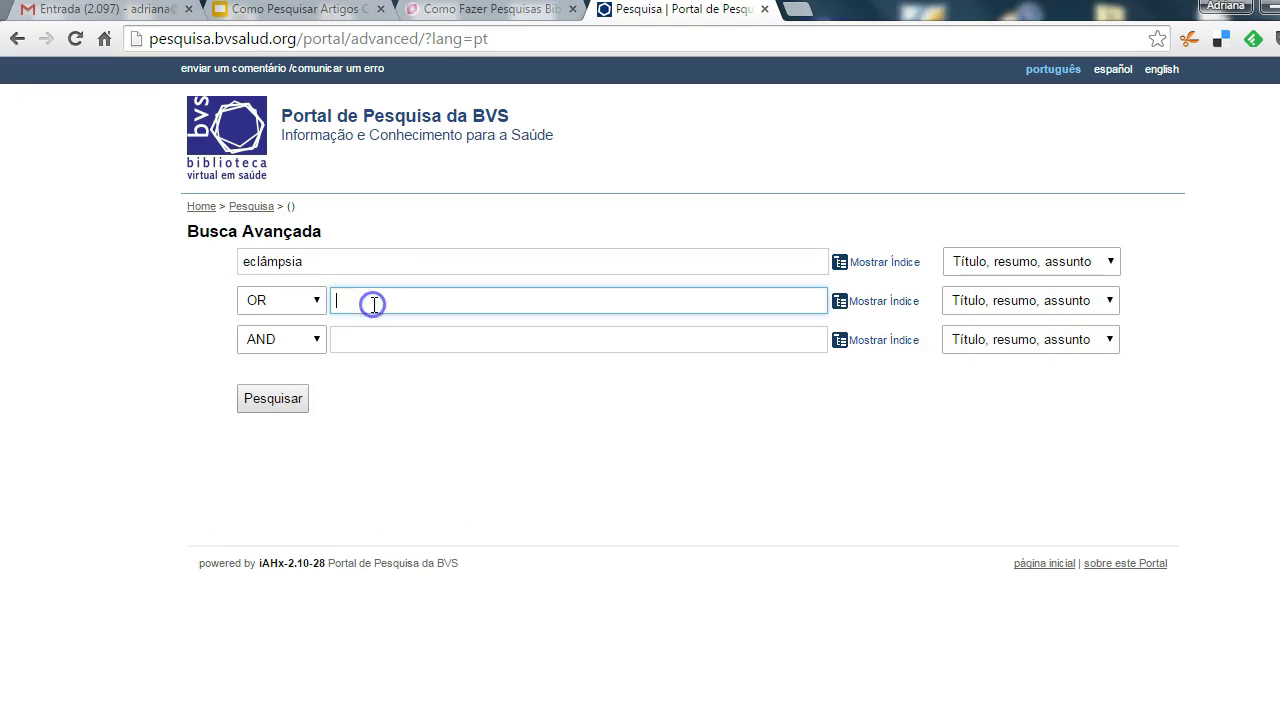
pyautogui.write('hipertensão')
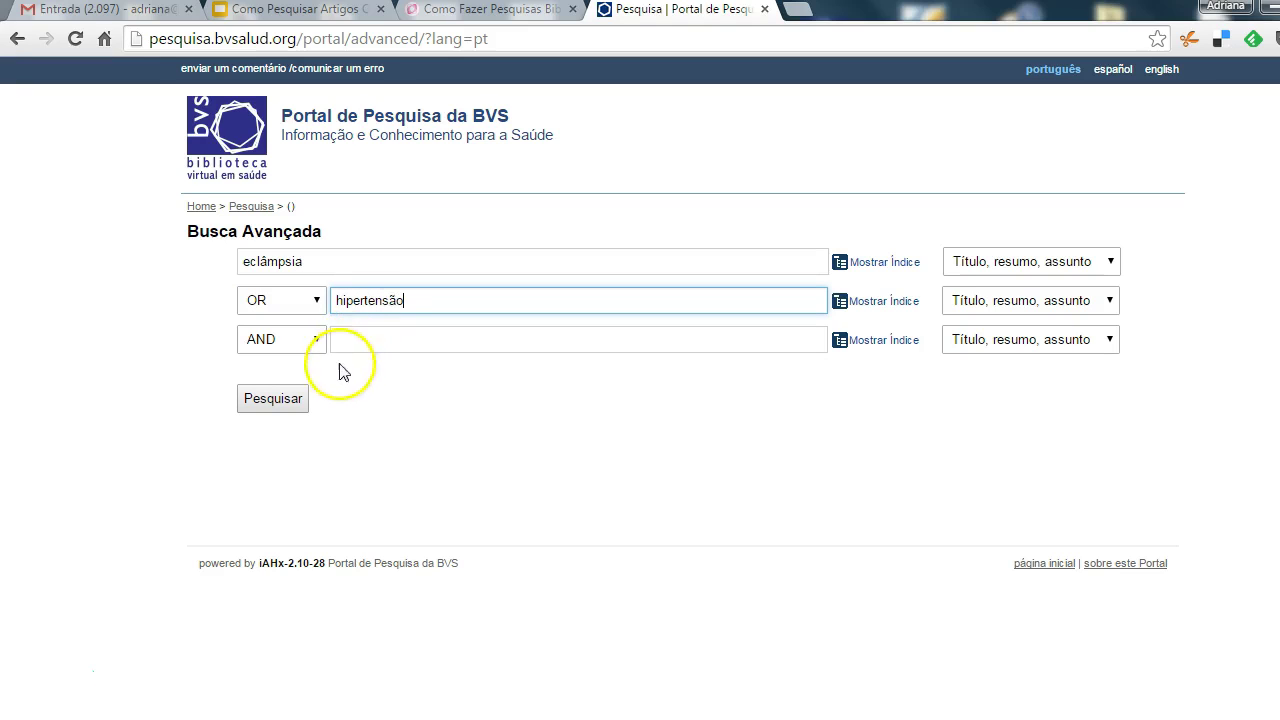
pyautogui.click(286, 396)
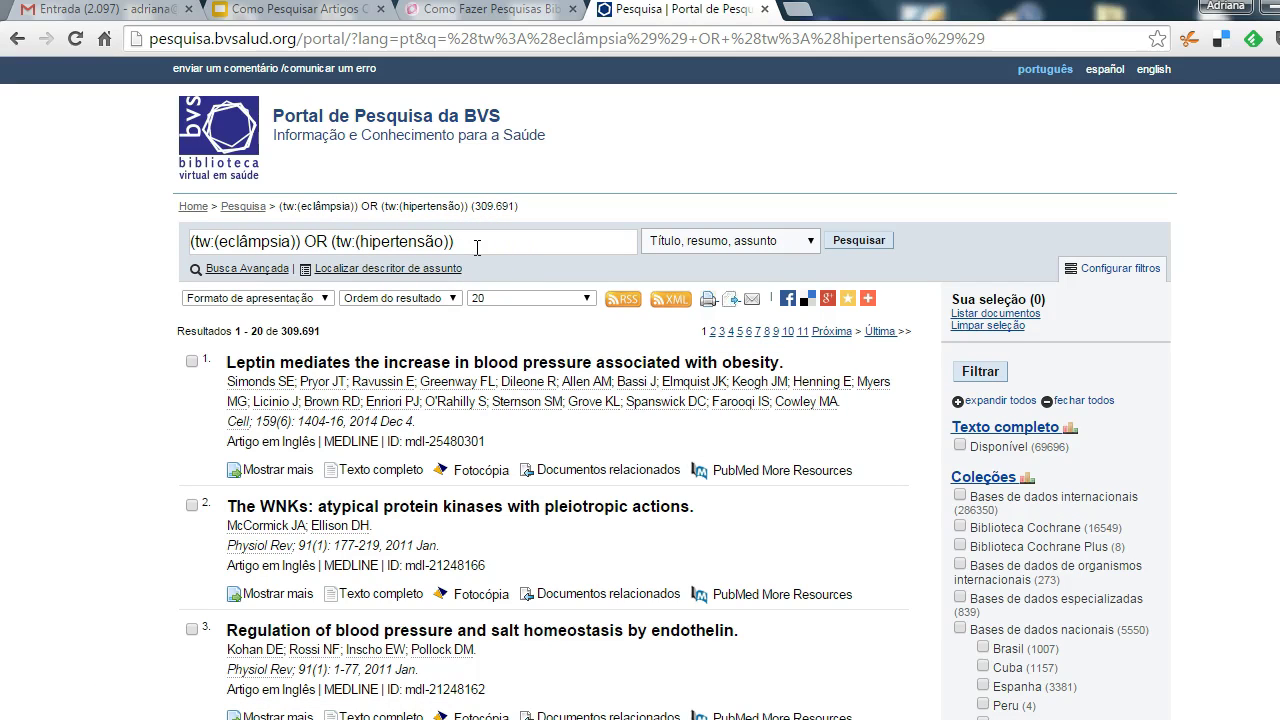
# Step: Rewrite the query in the search box as "eclâmpsia OR hipertensão"
pyautogui.moveTo(477, 247); pyautogui.dragTo(266, 277)
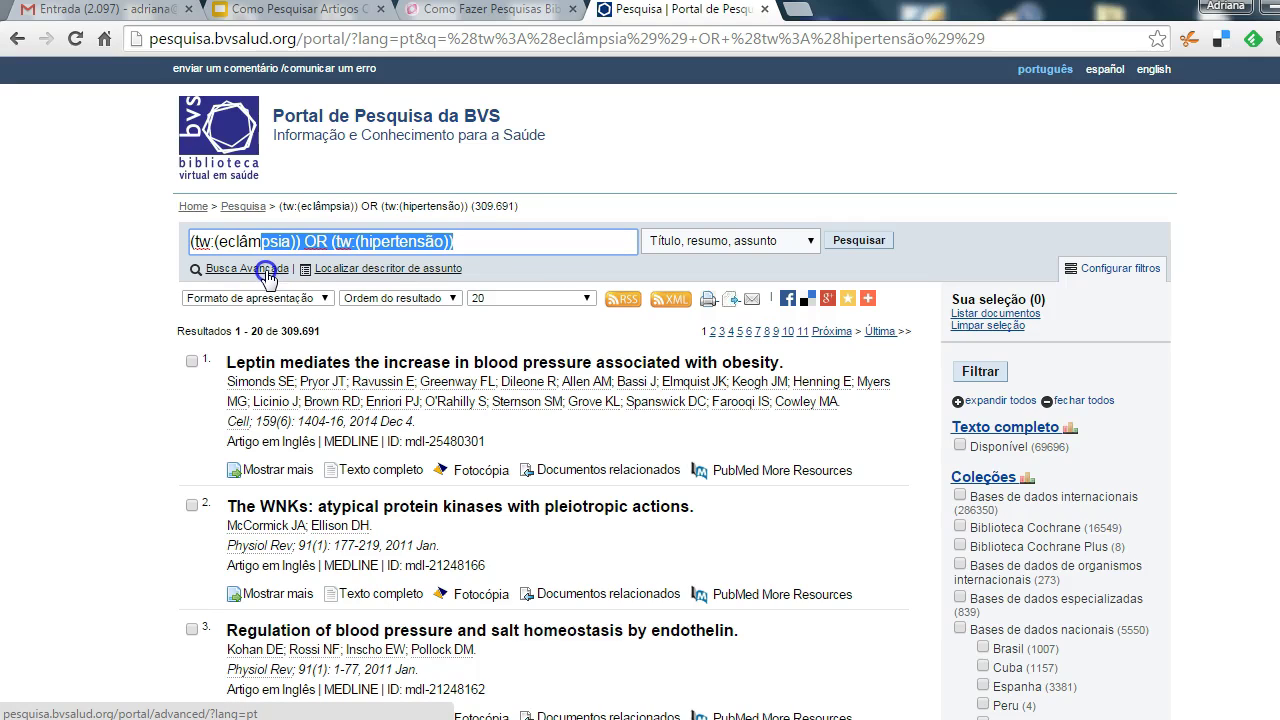
pyautogui.click(487, 240)
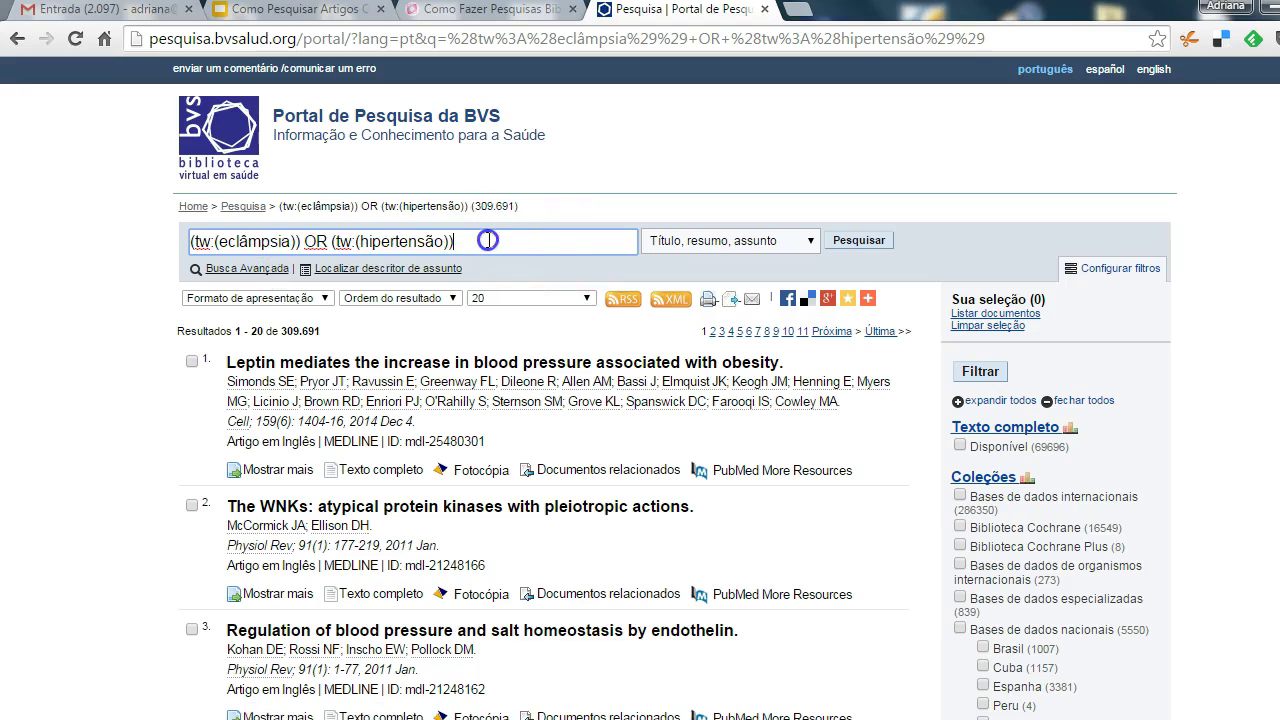
pyautogui.moveTo(487, 240); pyautogui.dragTo(158, 248)
pyautogui.write('elc')
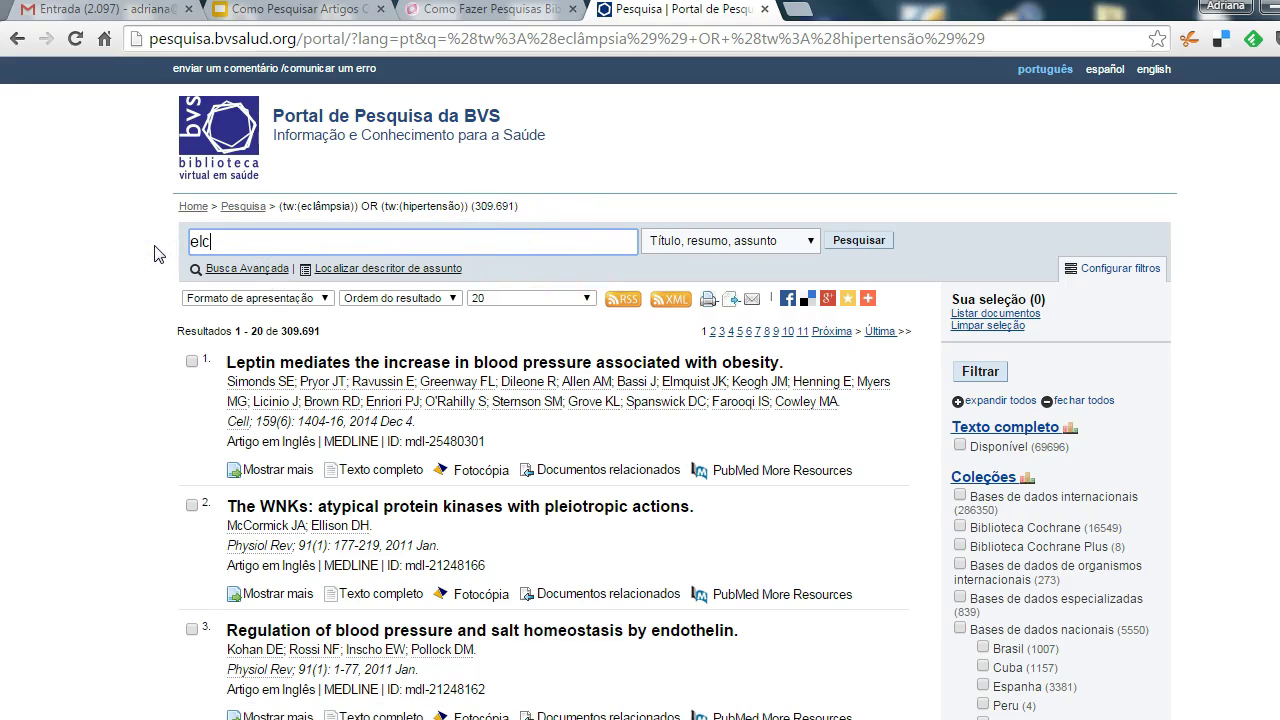
pyautogui.write('lâmpsia OR')
pyautogui.click(202, 243)
pyautogui.press('BackSpace')
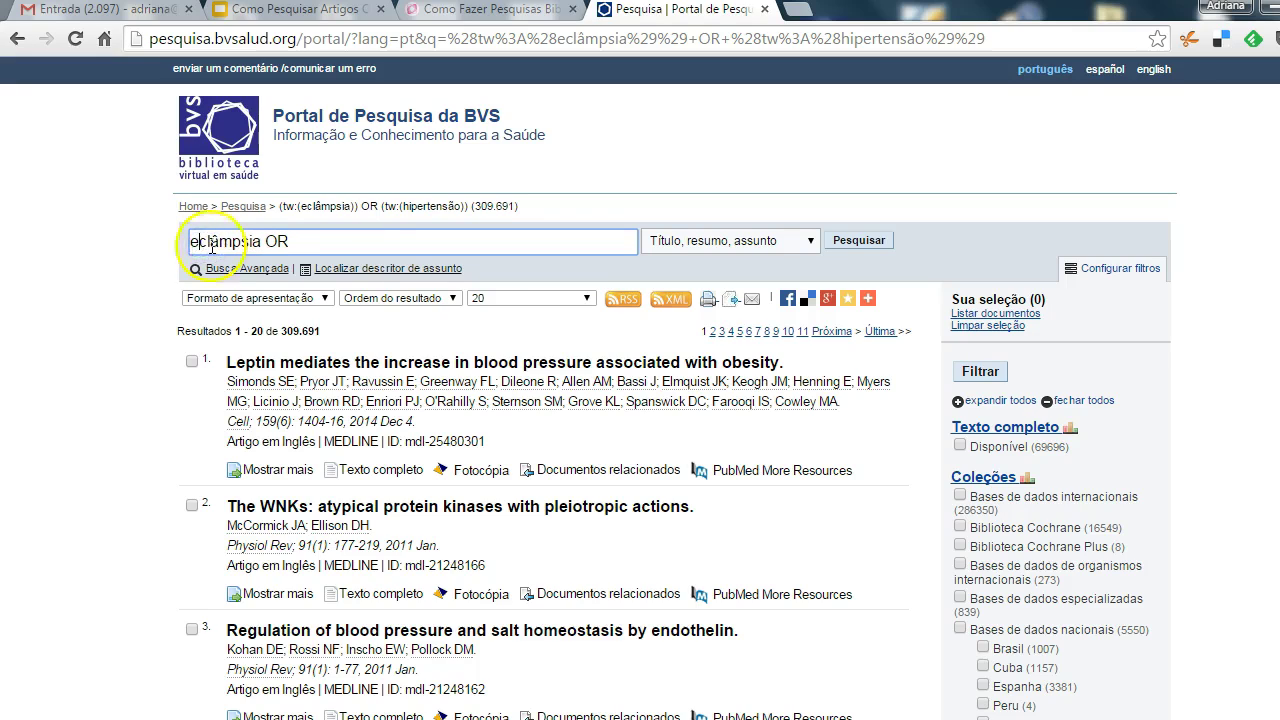
pyautogui.click(357, 242)
pyautogui.write('hiper')
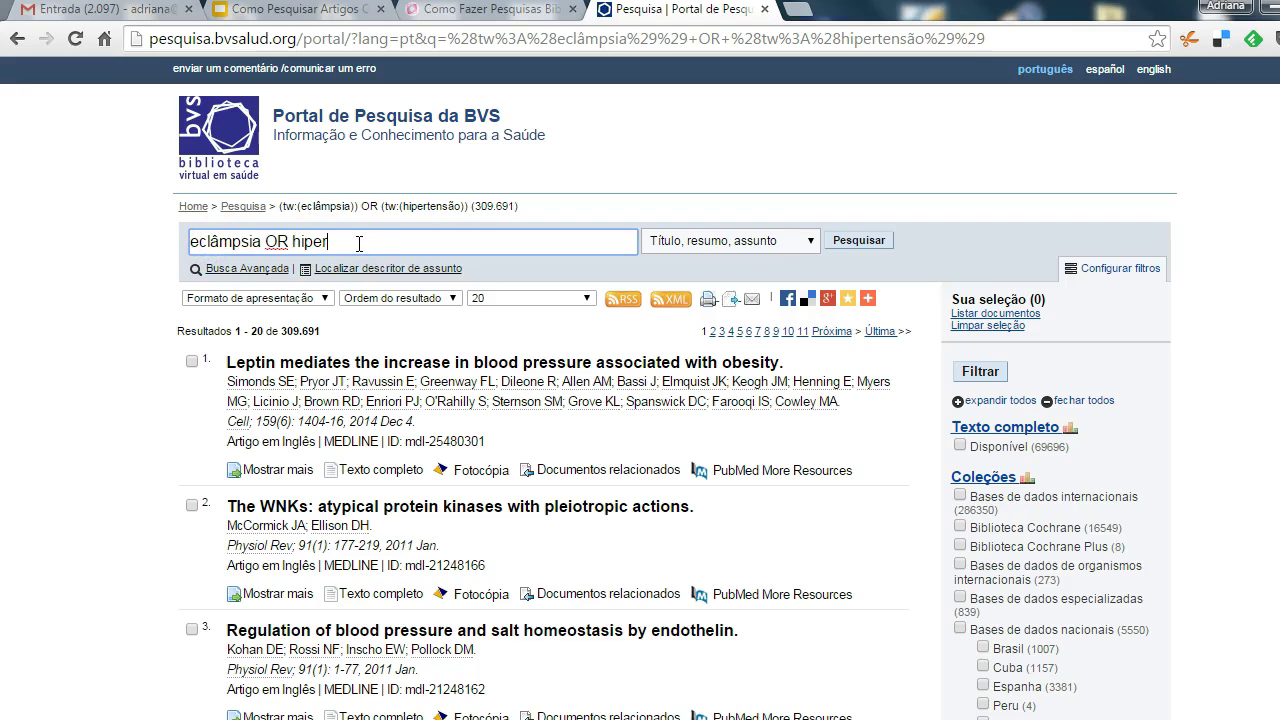
pyautogui.write('tensão')
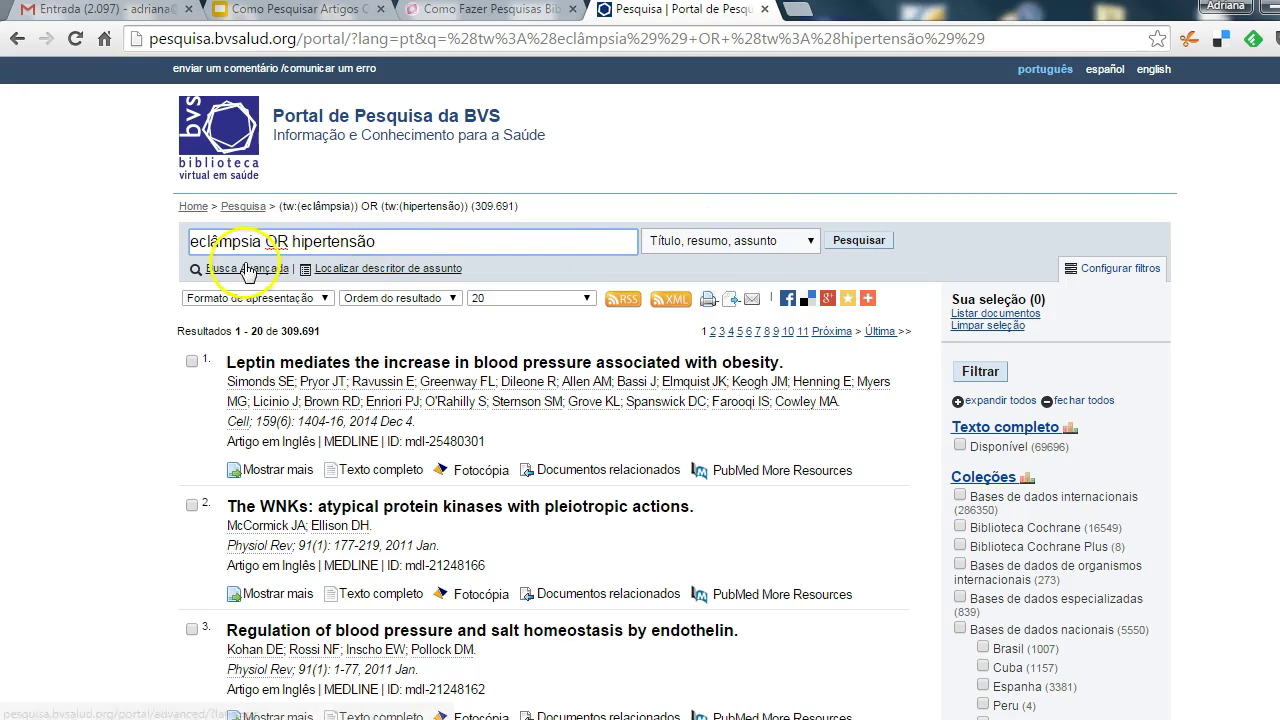
# Step: Clear the whole query from the search box
pyautogui.doubleClick(388, 243)
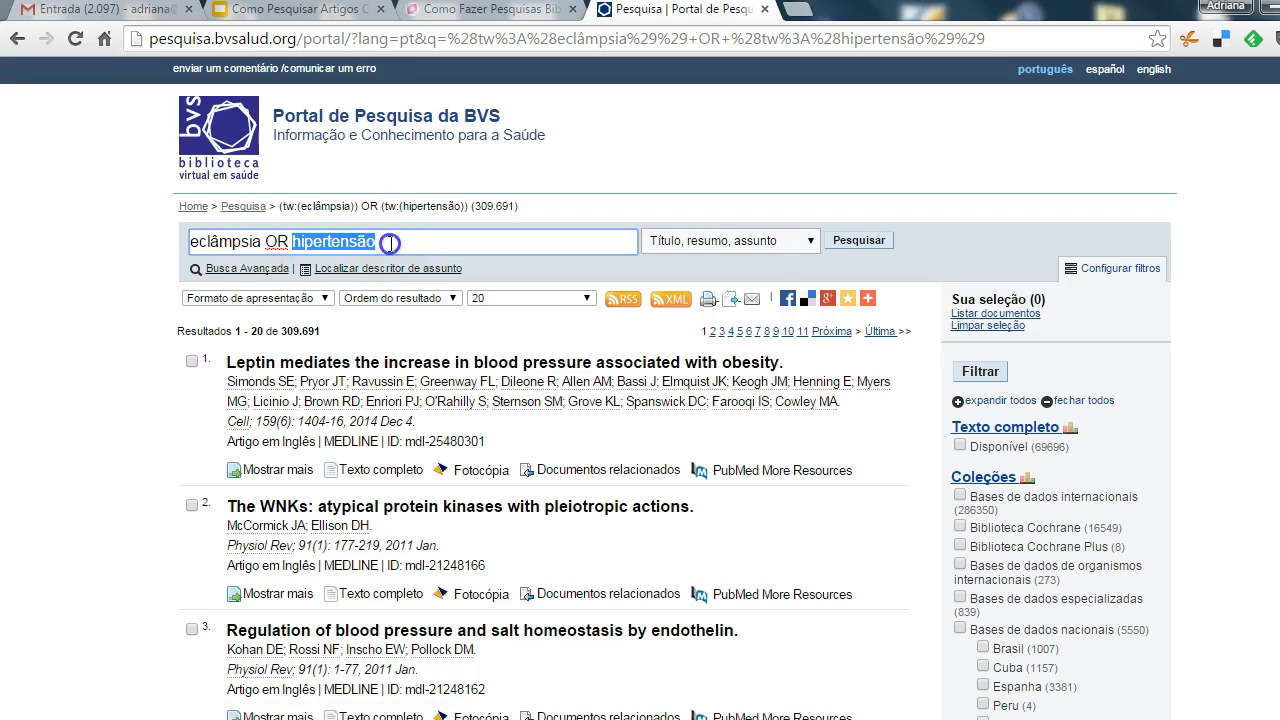
pyautogui.click(391, 243)
pyautogui.moveTo(377, 241); pyautogui.dragTo(93, 231)
pyautogui.press('BackSpace')
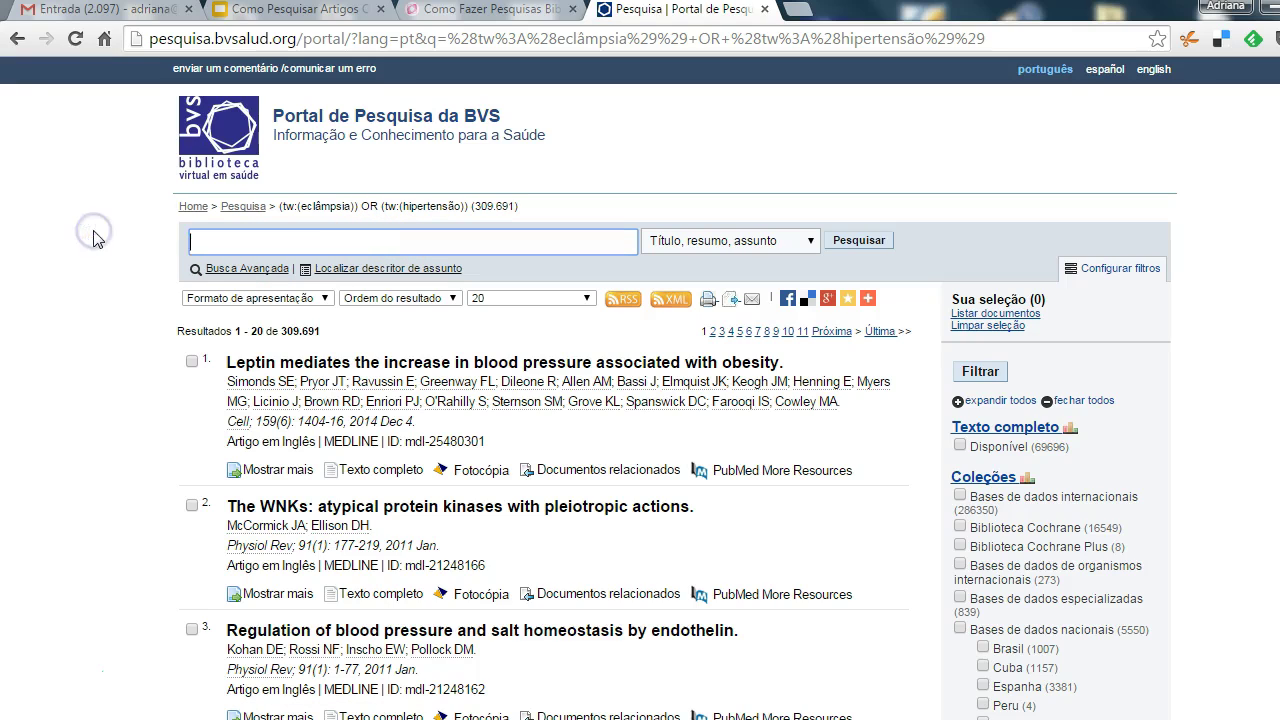
# Step: Run a new advanced search for eclâmpsia AND NOT hipertensão
pyautogui.click(232, 270)
pyautogui.click(314, 301)
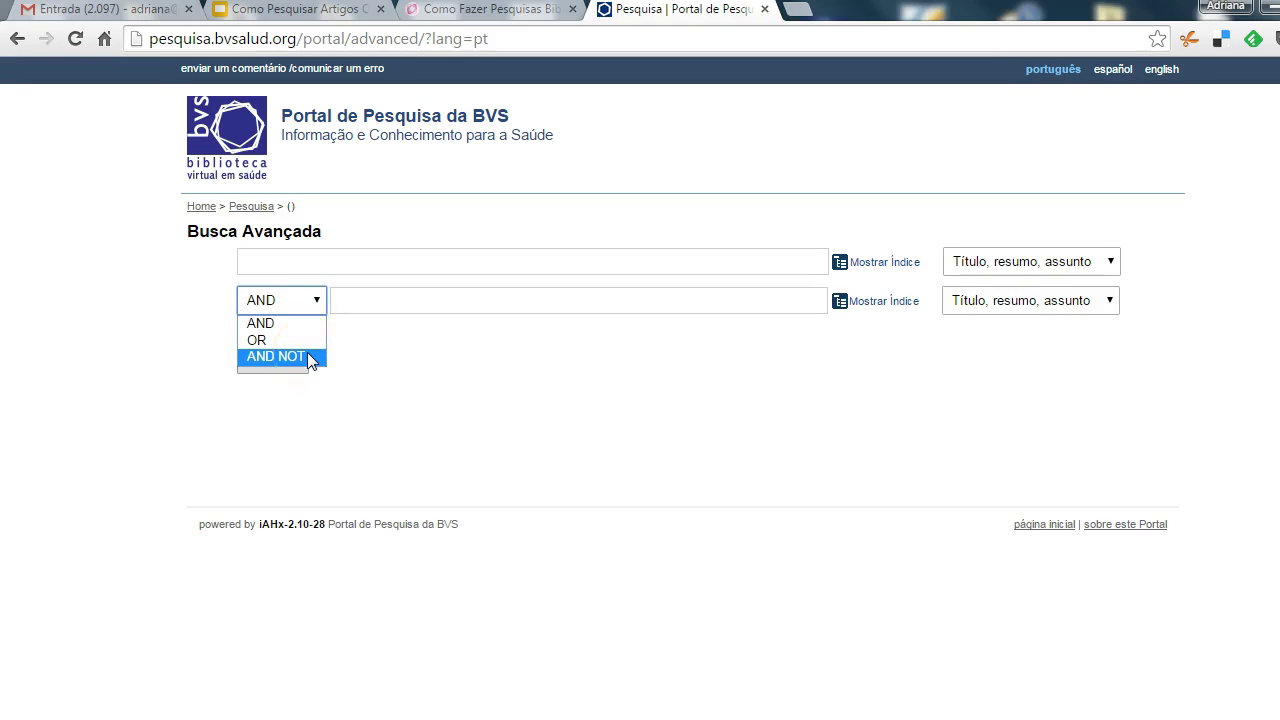
pyautogui.click(307, 357)
pyautogui.click(289, 261)
pyautogui.write('eclâm')
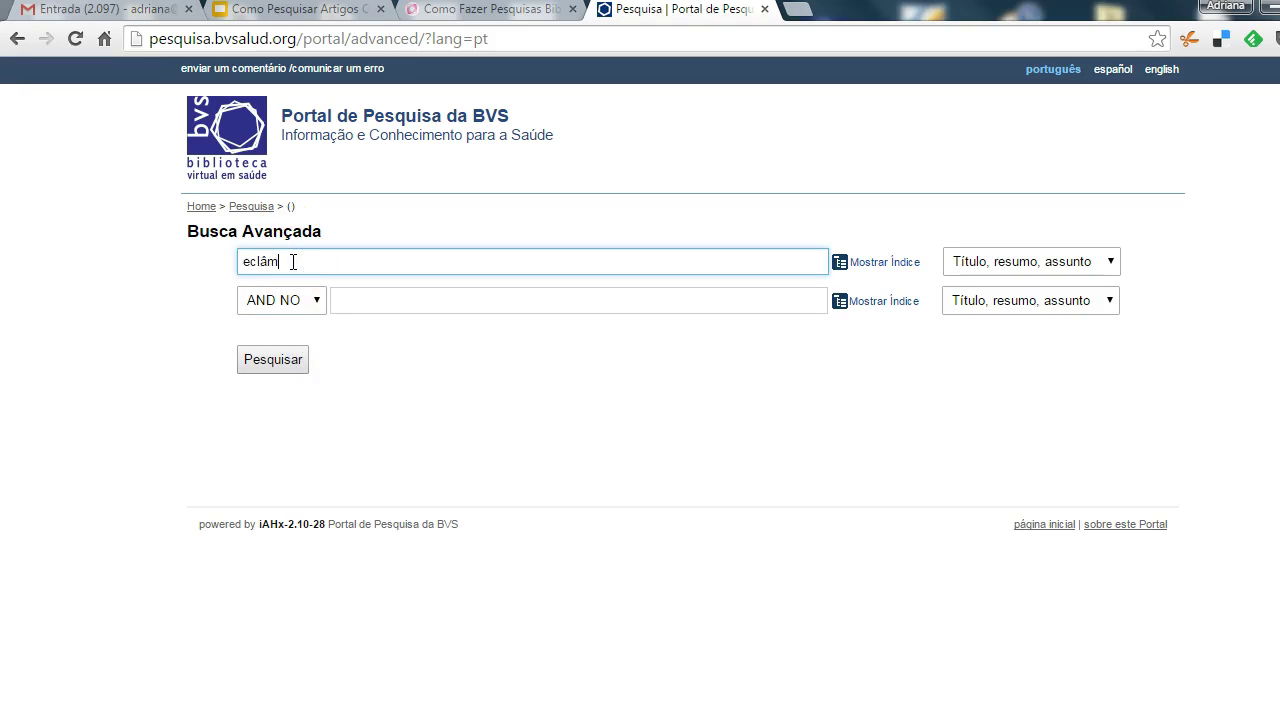
pyautogui.write('psia')
pyautogui.click(366, 308)
pyautogui.write('hipertensão')
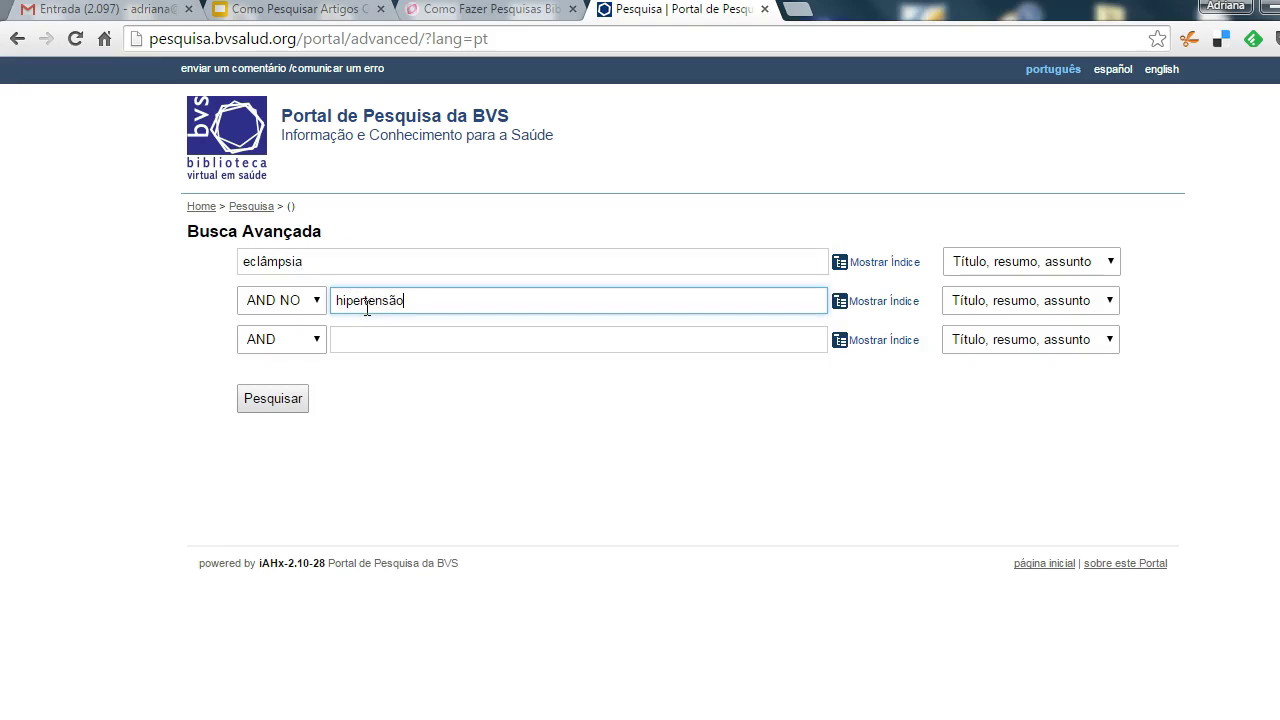
pyautogui.click(280, 402)
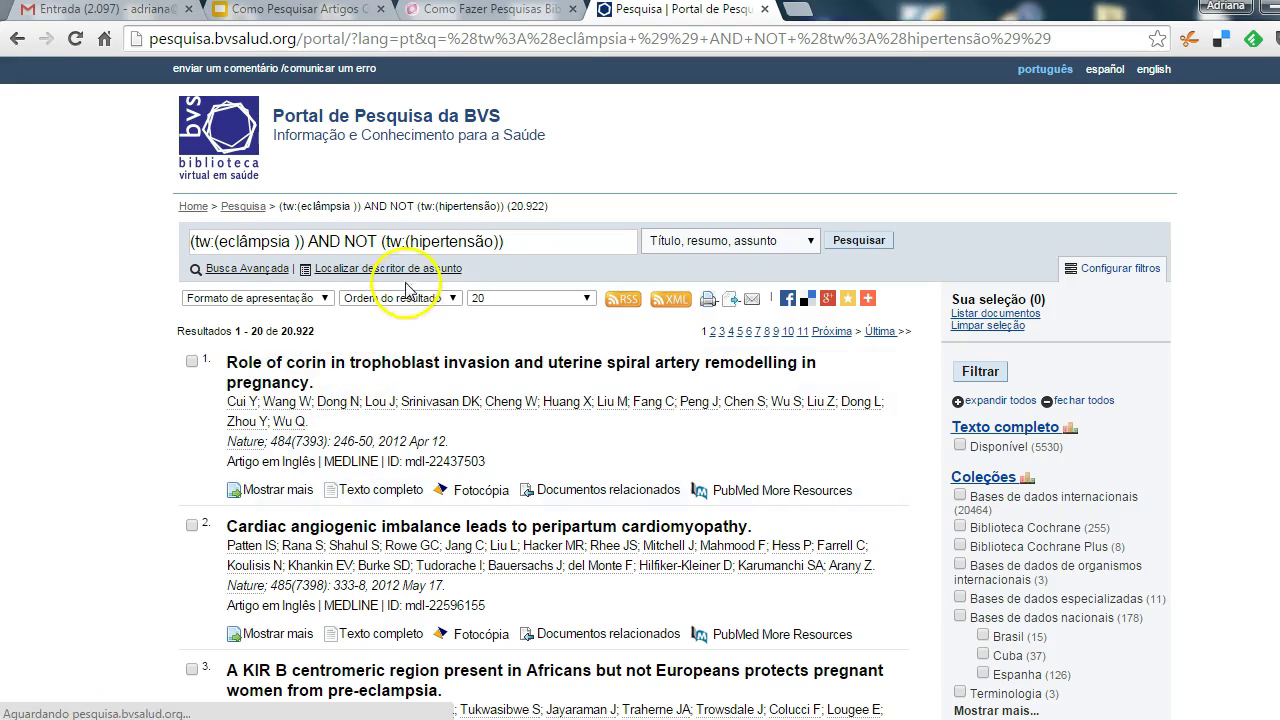
# Step: Rewrite the query in the search box as "eclâmpsia AND NOT hipertensão"
pyautogui.tripleClick(512, 242)
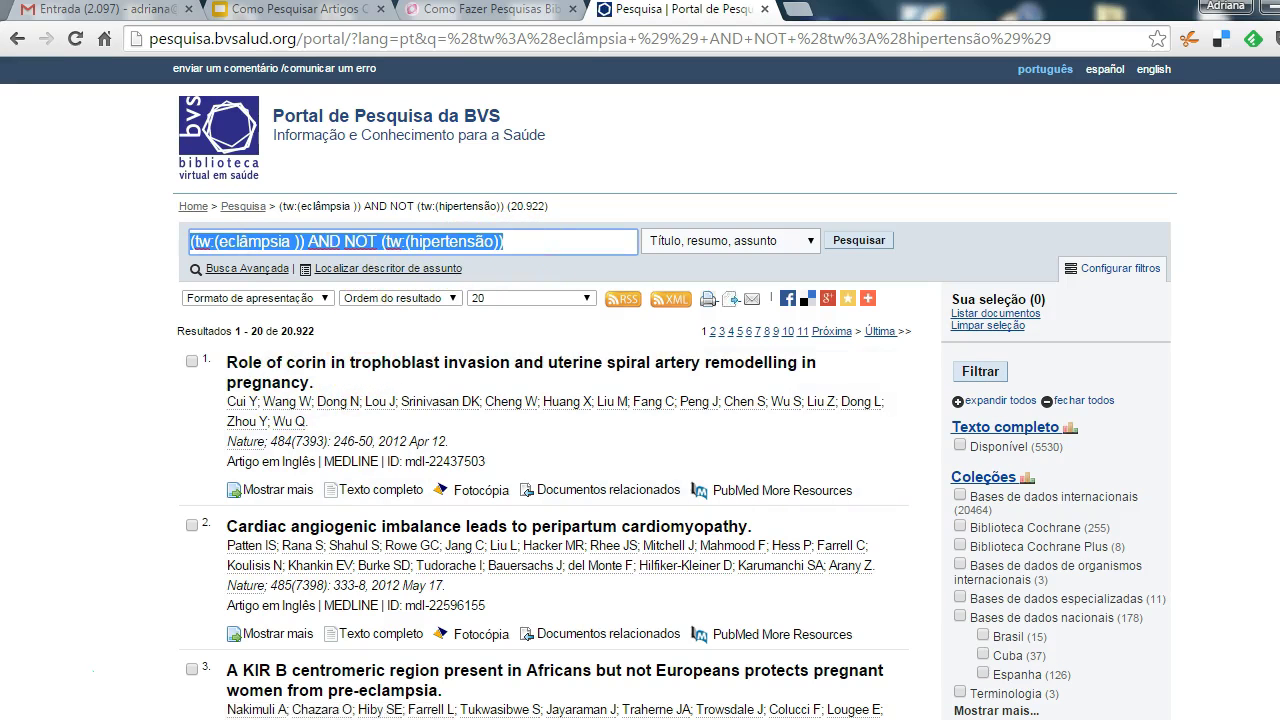
pyautogui.write('ecl')
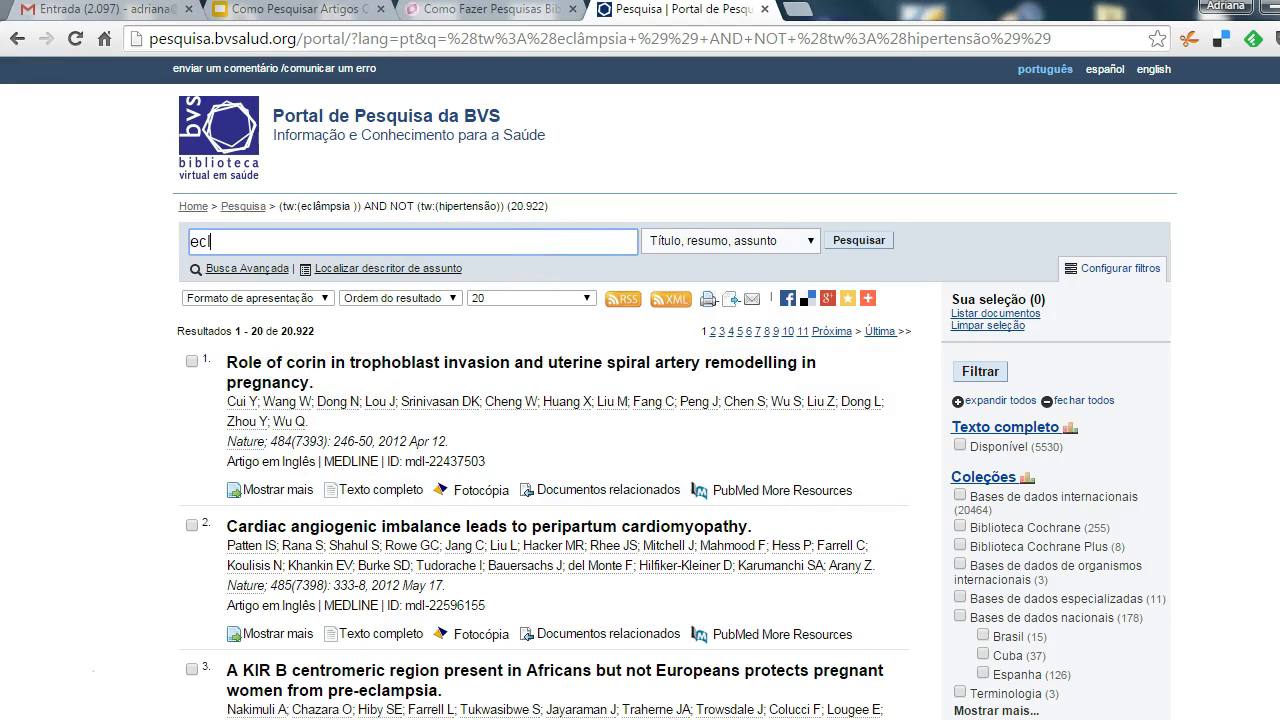
pyautogui.write('âmpsia AND NOT h')
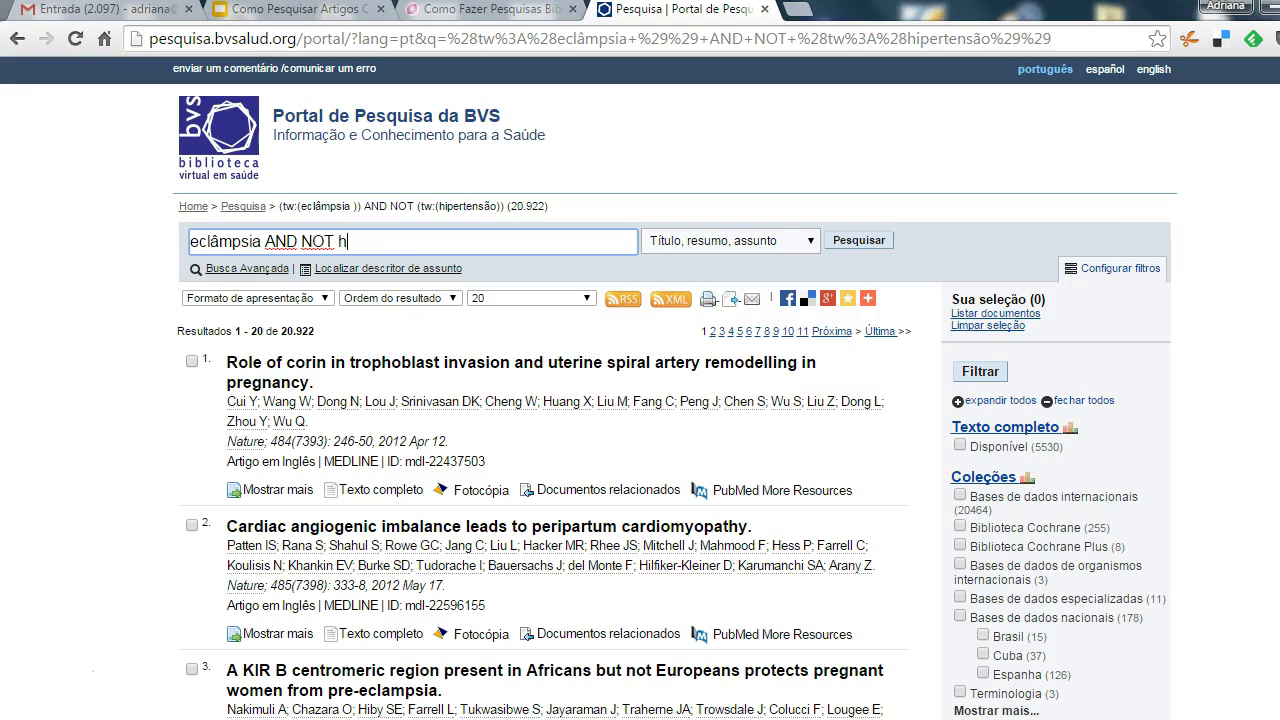
pyautogui.write('ipe')
pyautogui.press('BackSpace')
pyautogui.write('per')
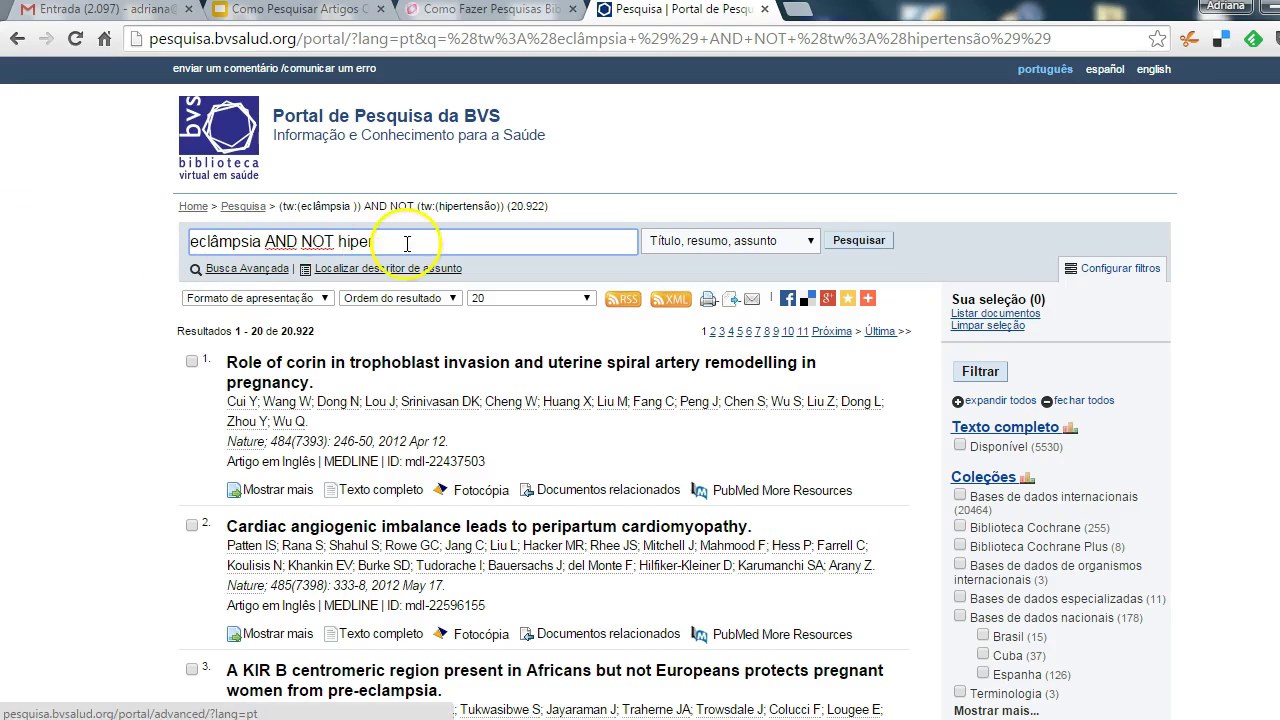
pyautogui.write('te')
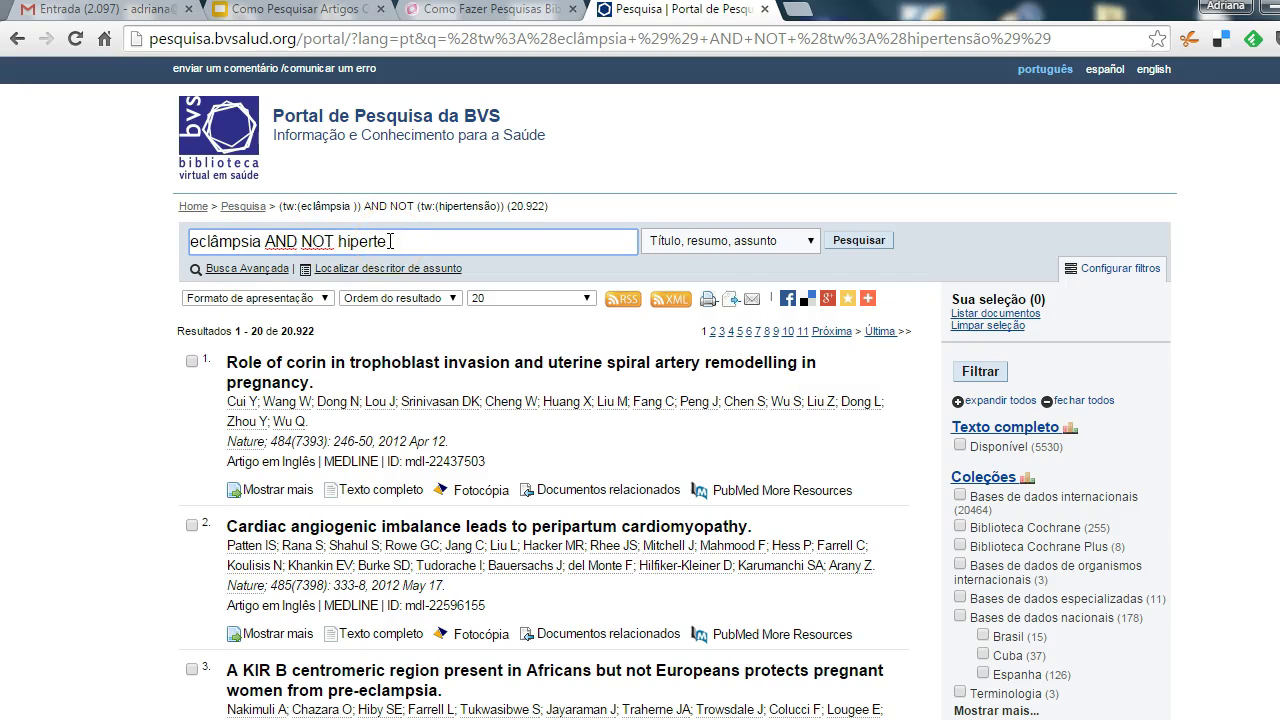
pyautogui.write('nsão')
pyautogui.click(448, 241)
# Step: Replace the query in the search box with "dengue ( brasil OR chile)" to group the alternatives in parentheses
pyautogui.moveTo(448, 241); pyautogui.dragTo(146, 262)
pyautogui.write('brasil')
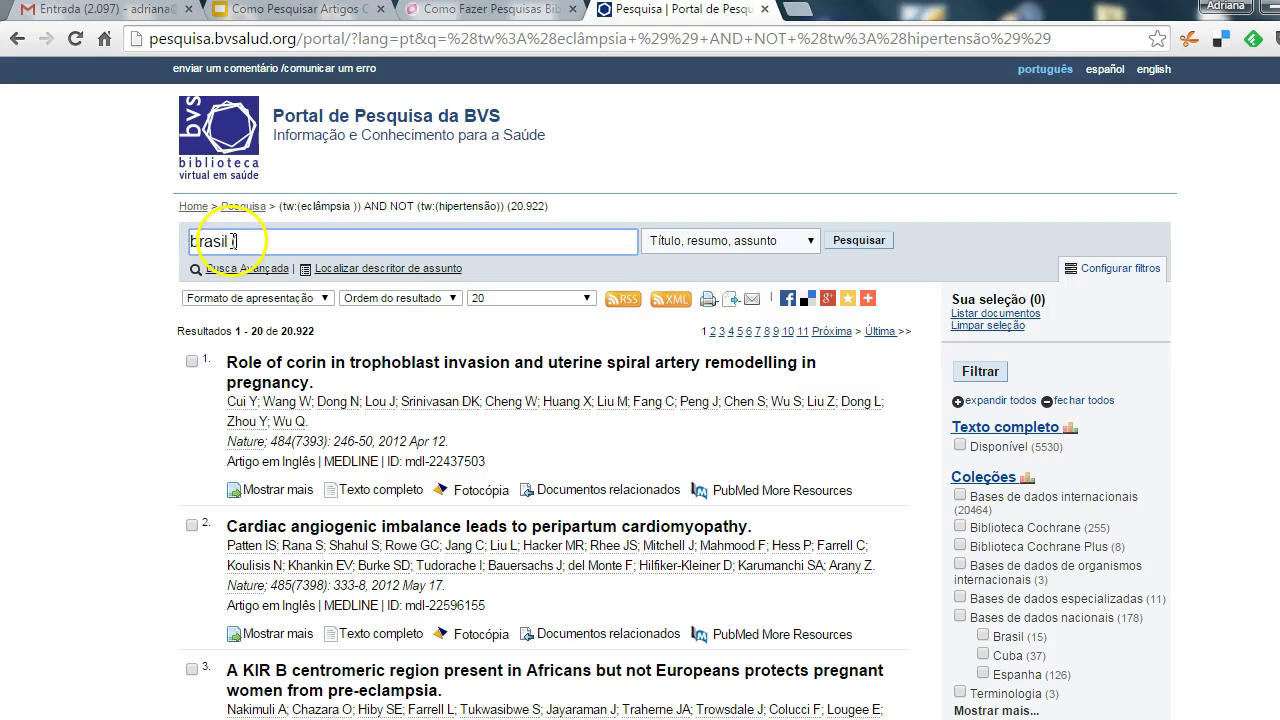
pyautogui.moveTo(230, 241); pyautogui.dragTo(172, 245)
pyautogui.write('dengue (')
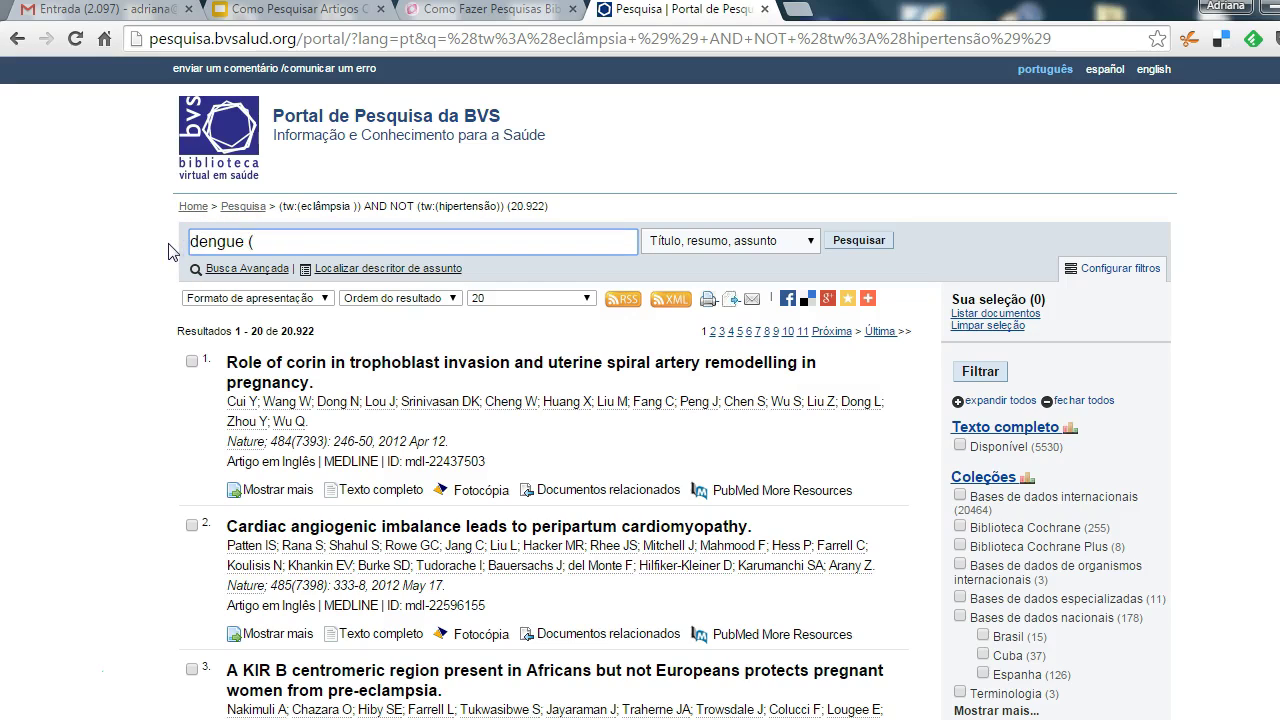
pyautogui.click(273, 245)
pyautogui.write('il OR chile)')
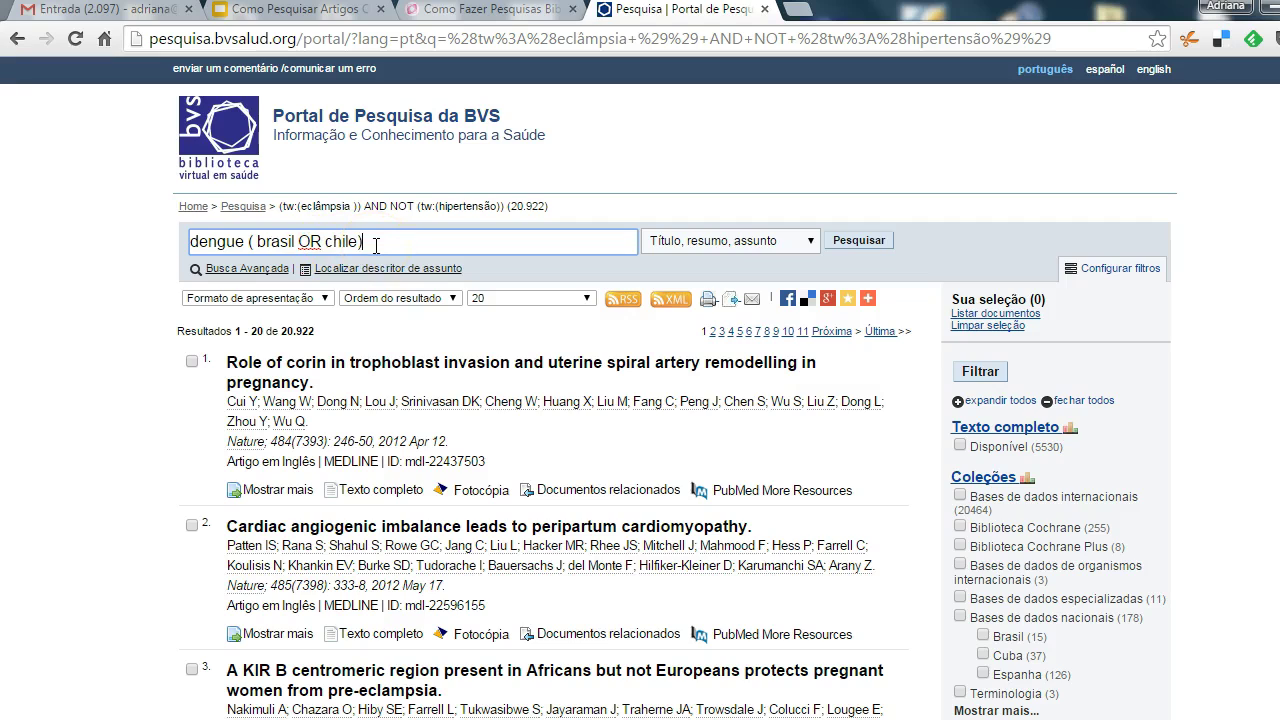
pyautogui.click(255, 241)
pyautogui.press('BackSpace')
pyautogui.press('End')
pyautogui.click(255, 241)
# Step: Search the portal for the exact phrase "aleitamento materno", enclosed in quotation marks, in place of the current query
pyautogui.moveTo(375, 243); pyautogui.dragTo(46, 266)
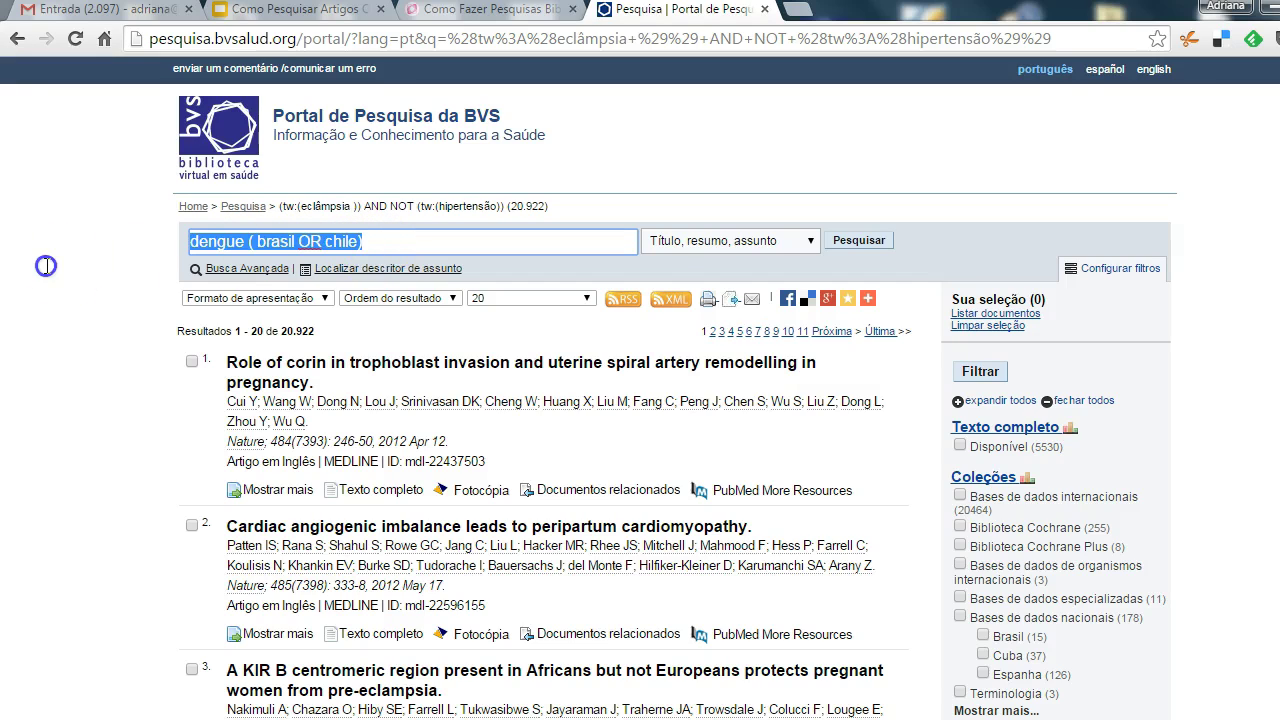
pyautogui.press('BackSpace')
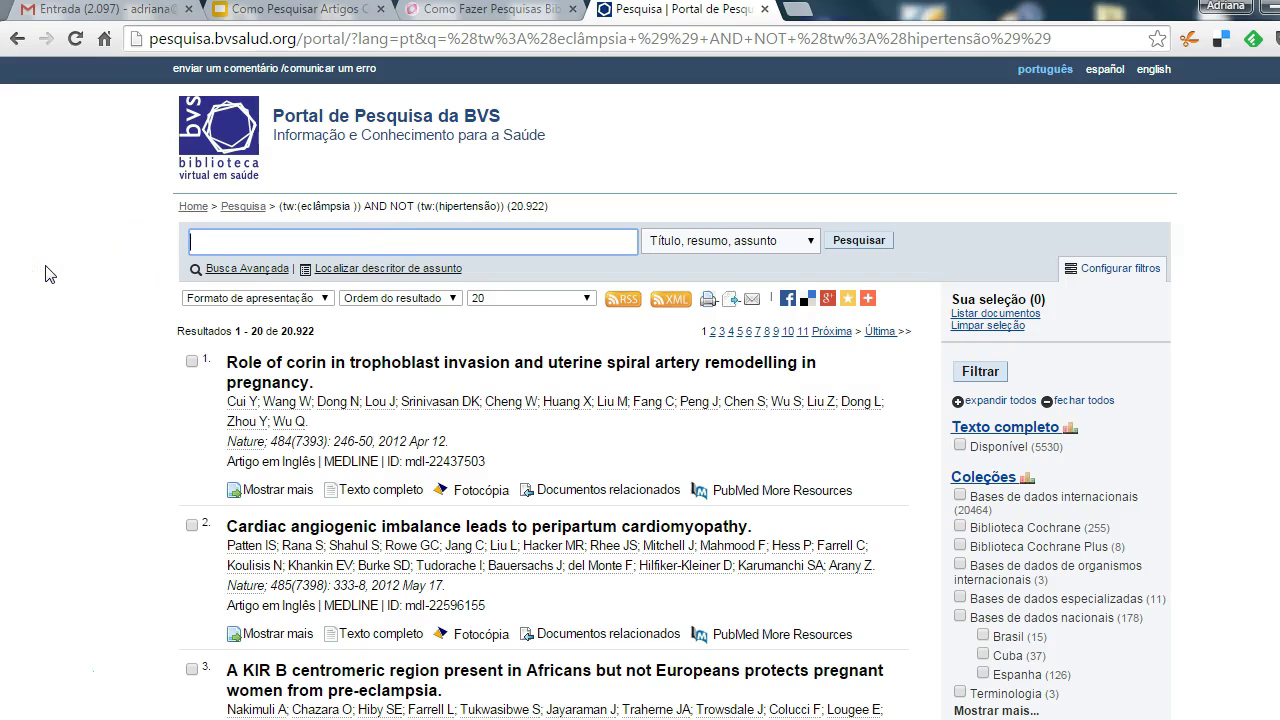
pyautogui.write('"aleim')
pyautogui.write('ento')
pyautogui.press('BackSpace')
pyautogui.press('BackSpace')
pyautogui.press('BackSpace')
pyautogui.press('BackSpace')
pyautogui.press('BackSpace')
pyautogui.press('BackSpace')
pyautogui.write('tamento materno"')
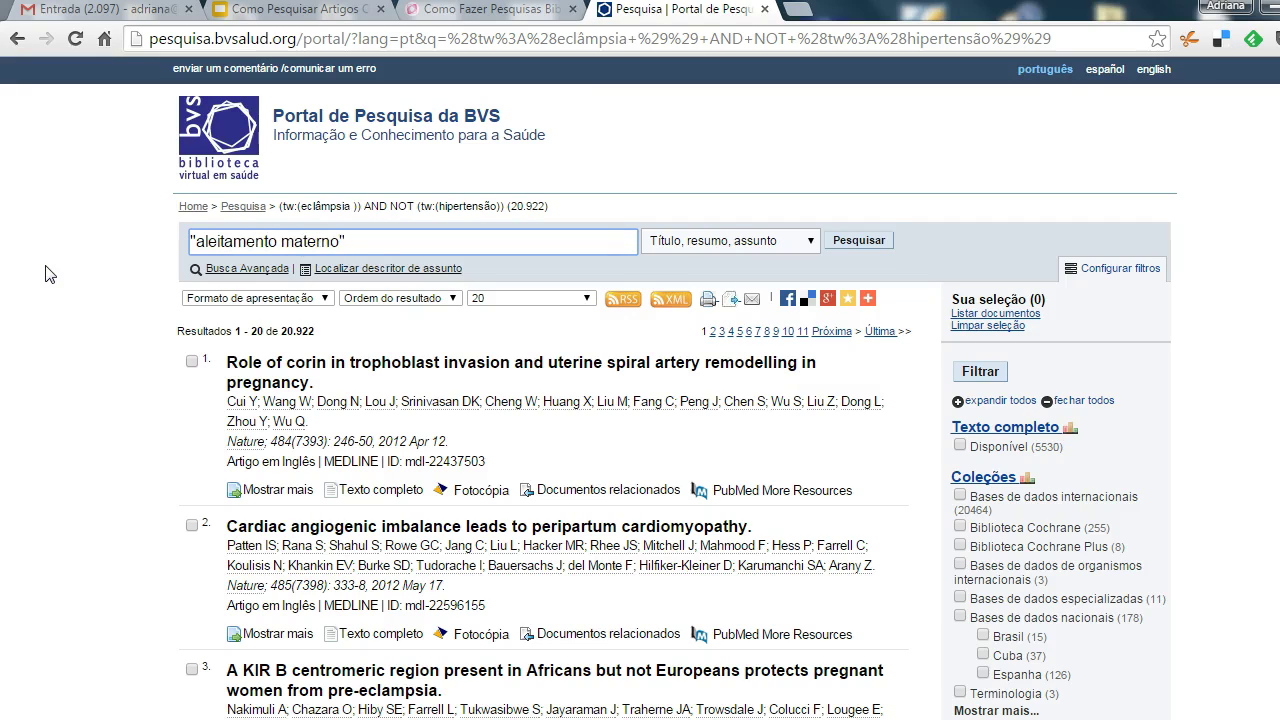
pyautogui.click(872, 244)
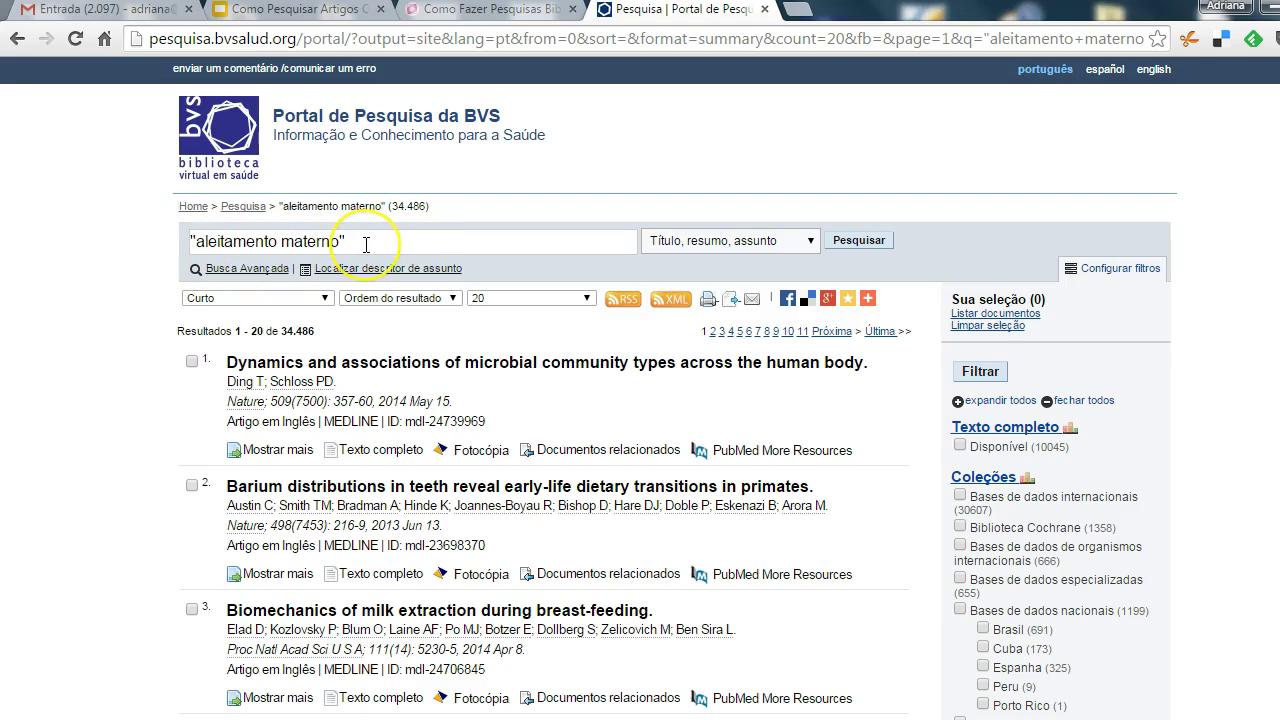
# Step: Run a new search for the truncated term "brasil$"
pyautogui.moveTo(366, 244); pyautogui.dragTo(63, 223)
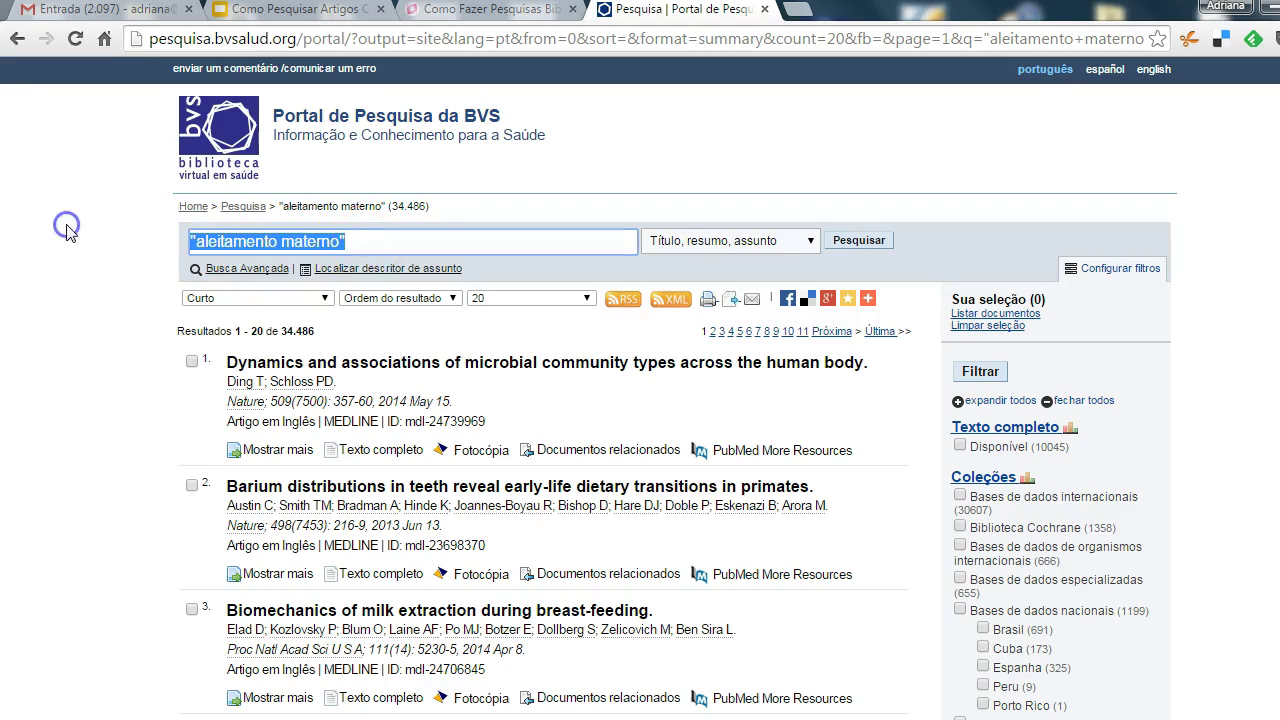
pyautogui.press('BackSpace')
pyautogui.write('bras')
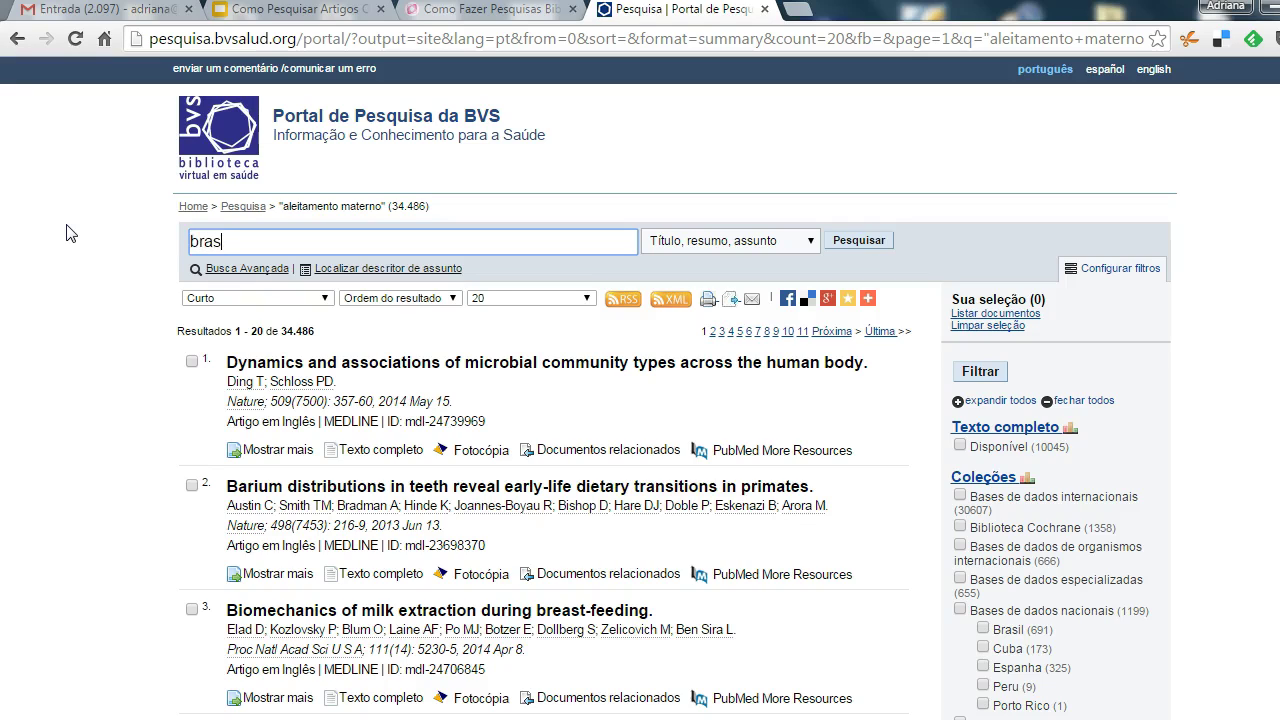
pyautogui.write('il$')
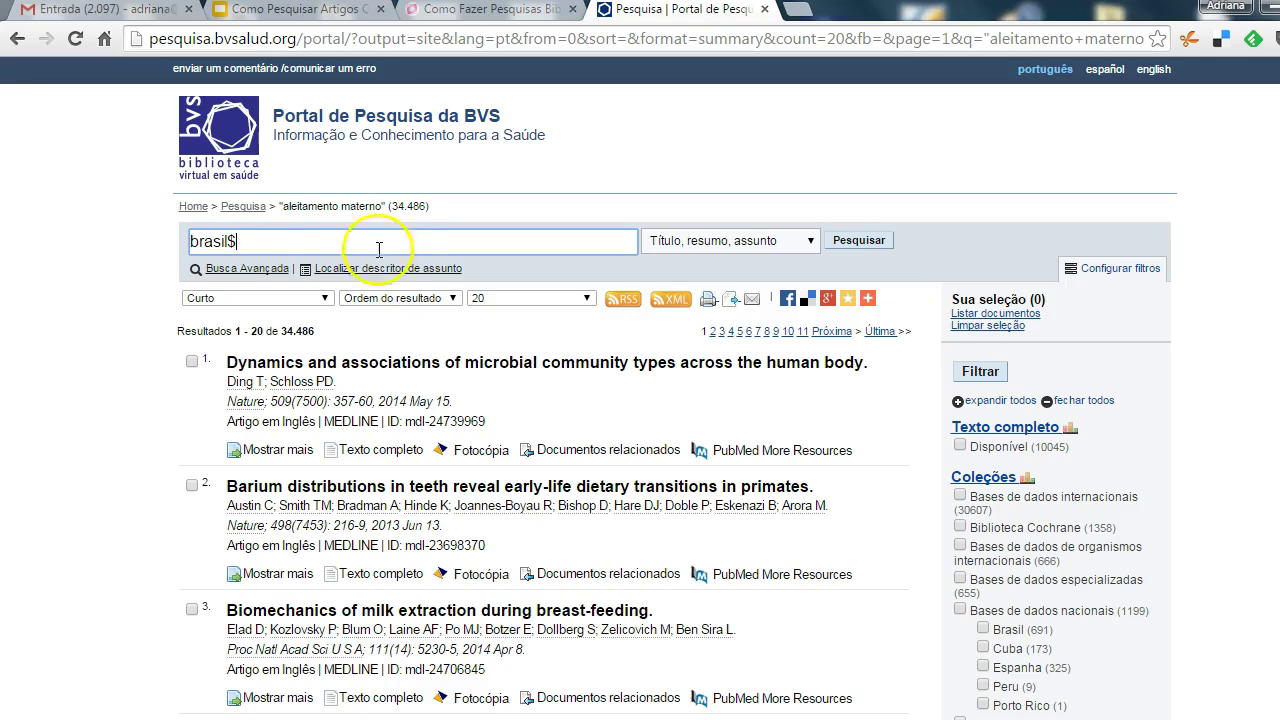
pyautogui.click(853, 248)
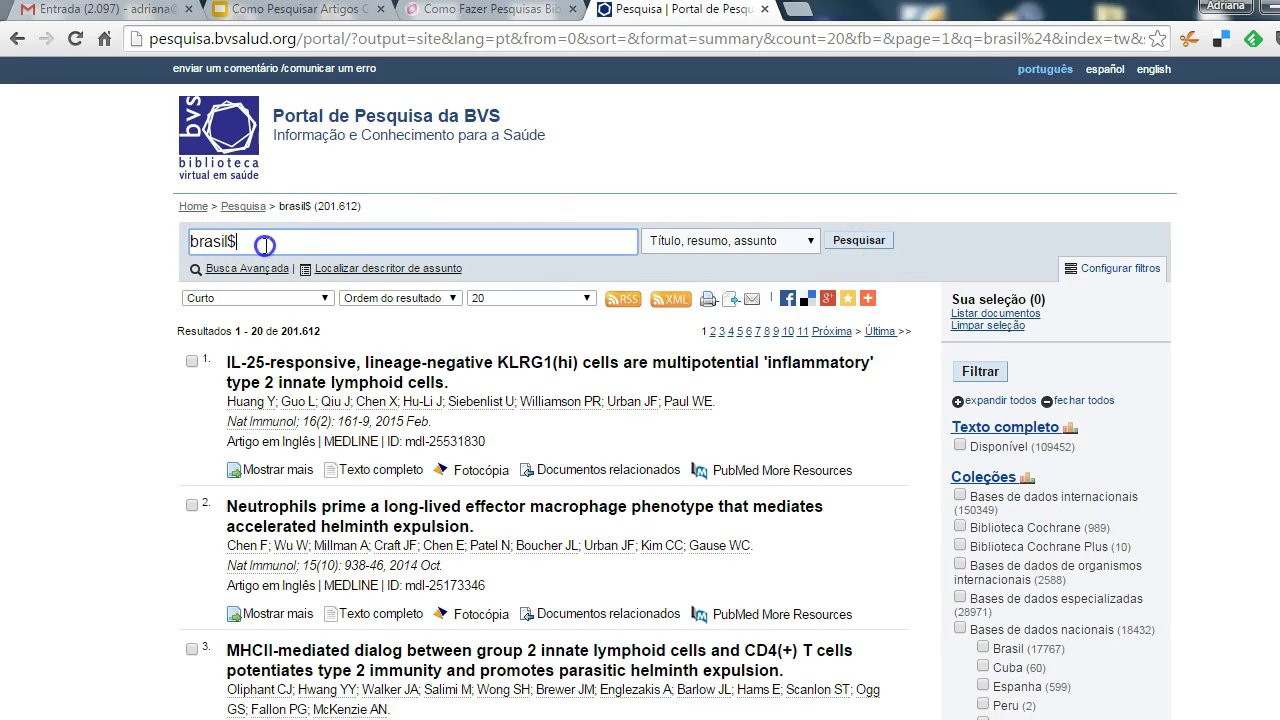
# Step: Append "= brasil brasileiro brasilia" after brasil$ in the search box and point out the truncation sign
pyautogui.write('= brasil brasileiro brasilia')
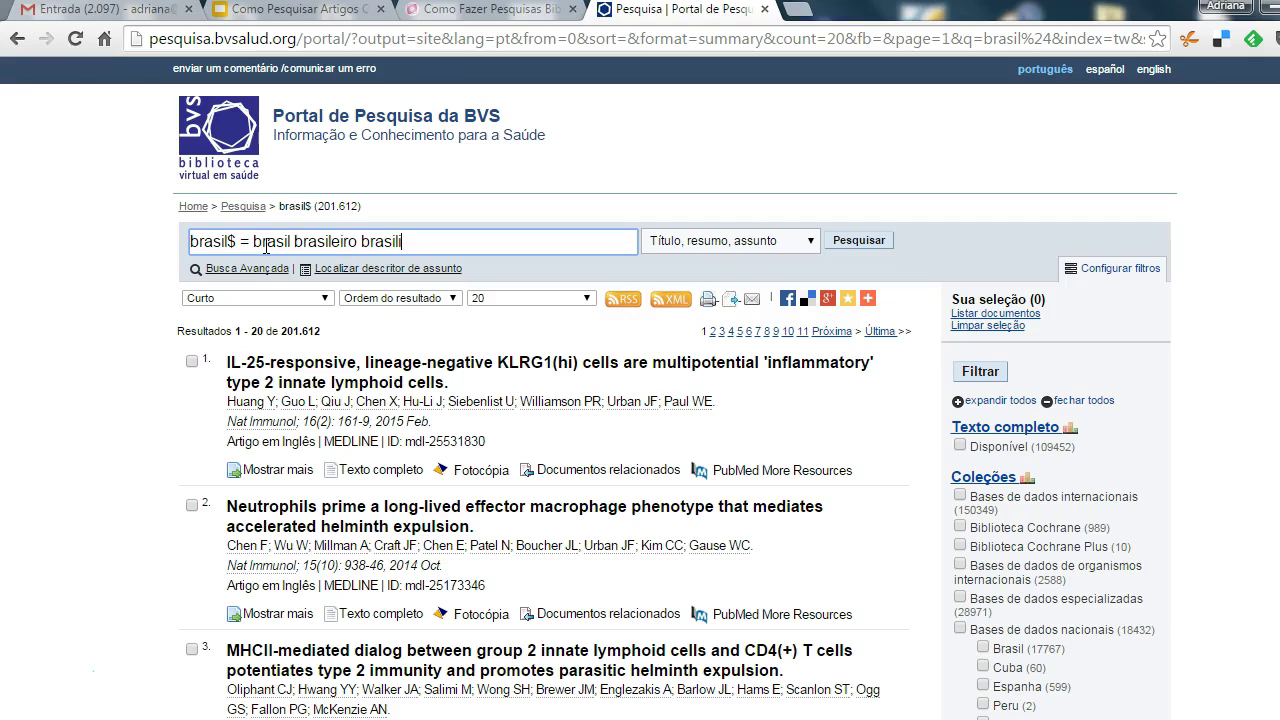
pyautogui.click(217, 241)
pyautogui.click(231, 241)
pyautogui.doubleClick(230, 241)
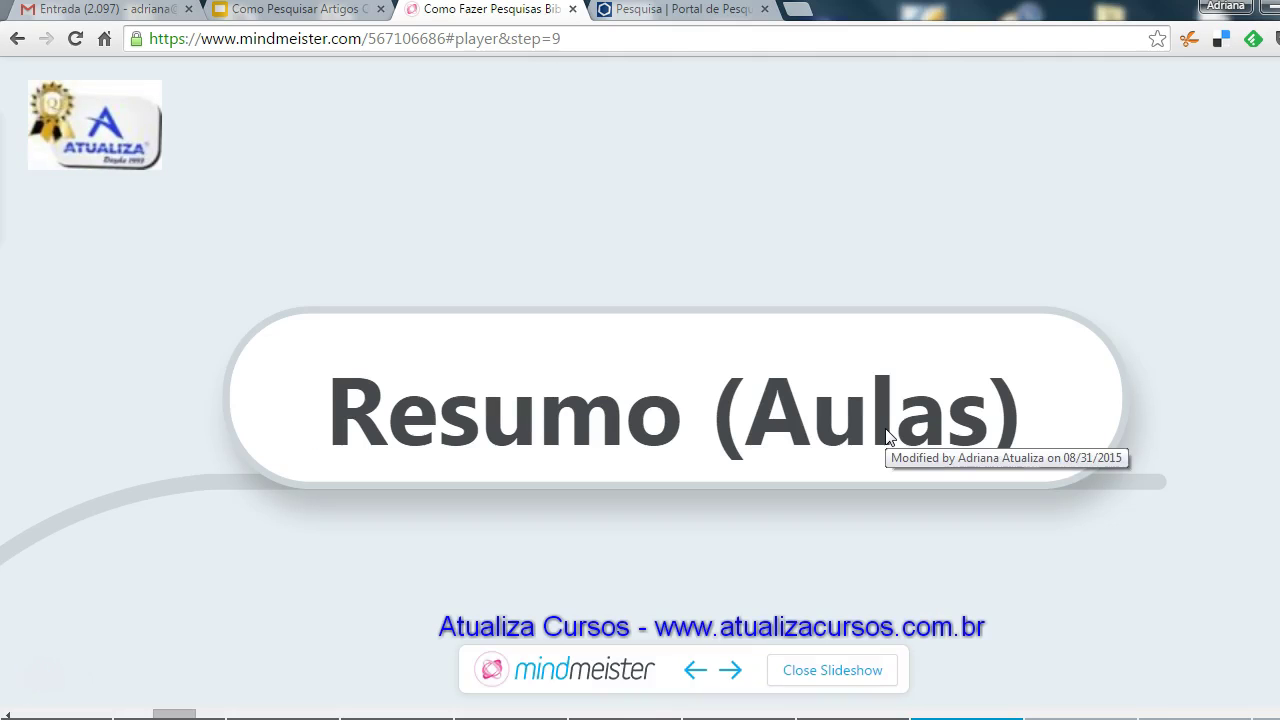
# Step: Advance the mind map slideshow from Resumo (Aulas) through the Aula 3 summary to the closing library and contact slide
pyautogui.press('Right')
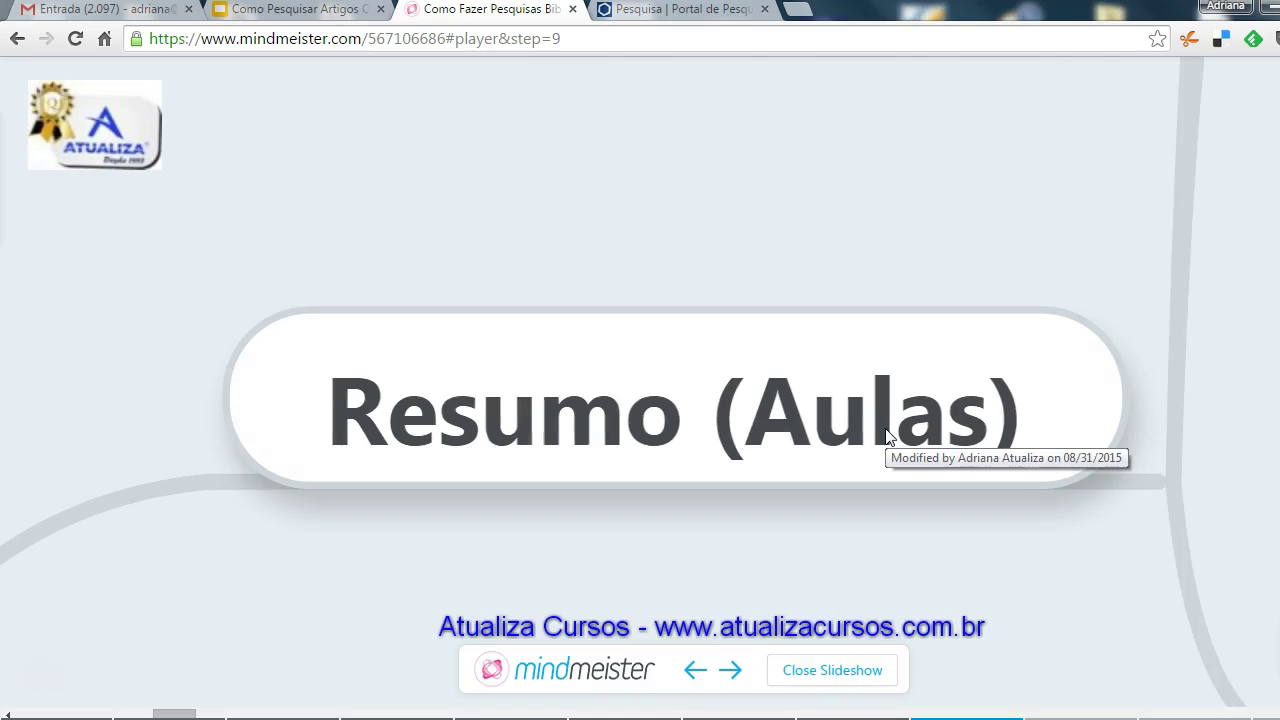
pyautogui.press('Right')
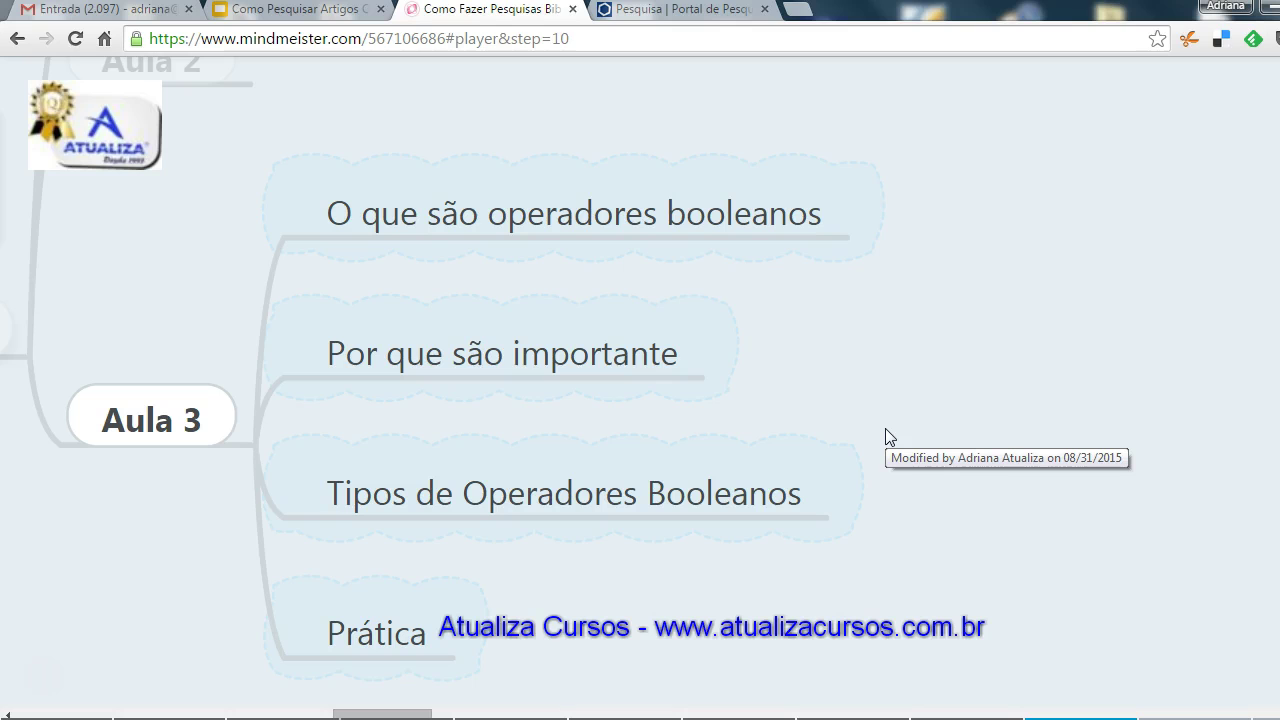
pyautogui.press('Right')
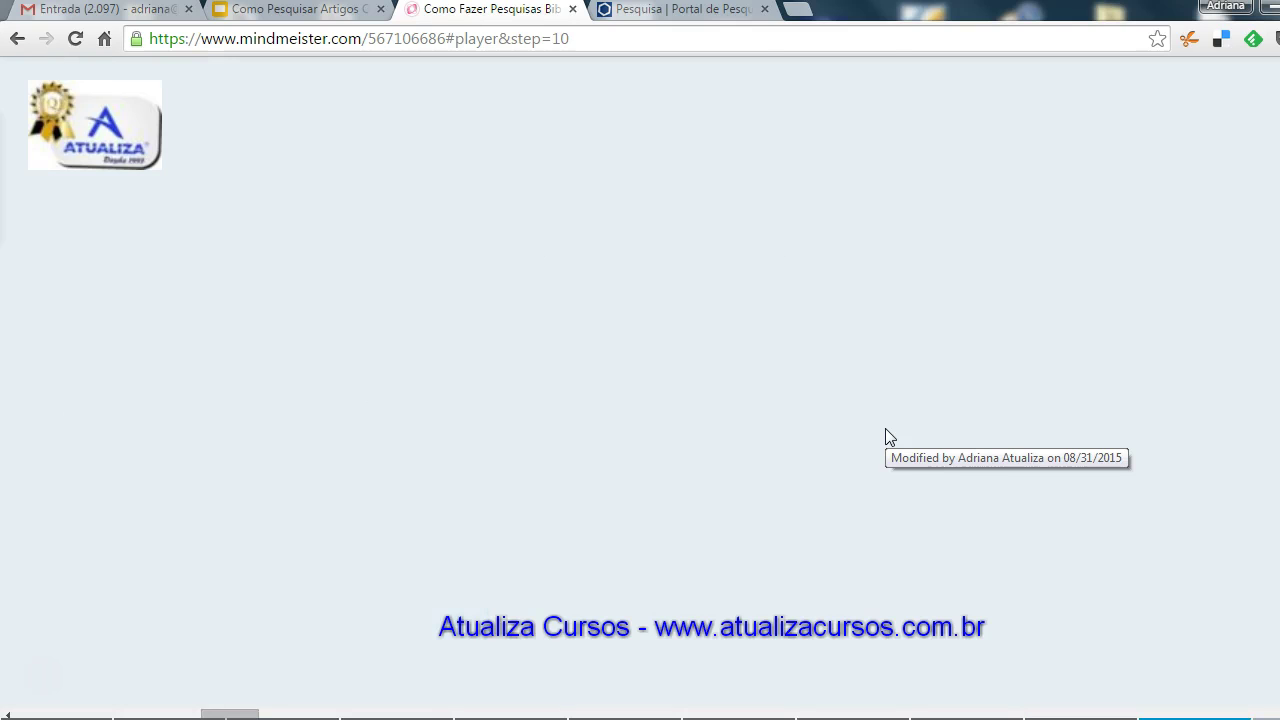
pyautogui.press('Right')
pyautogui.press('Right')
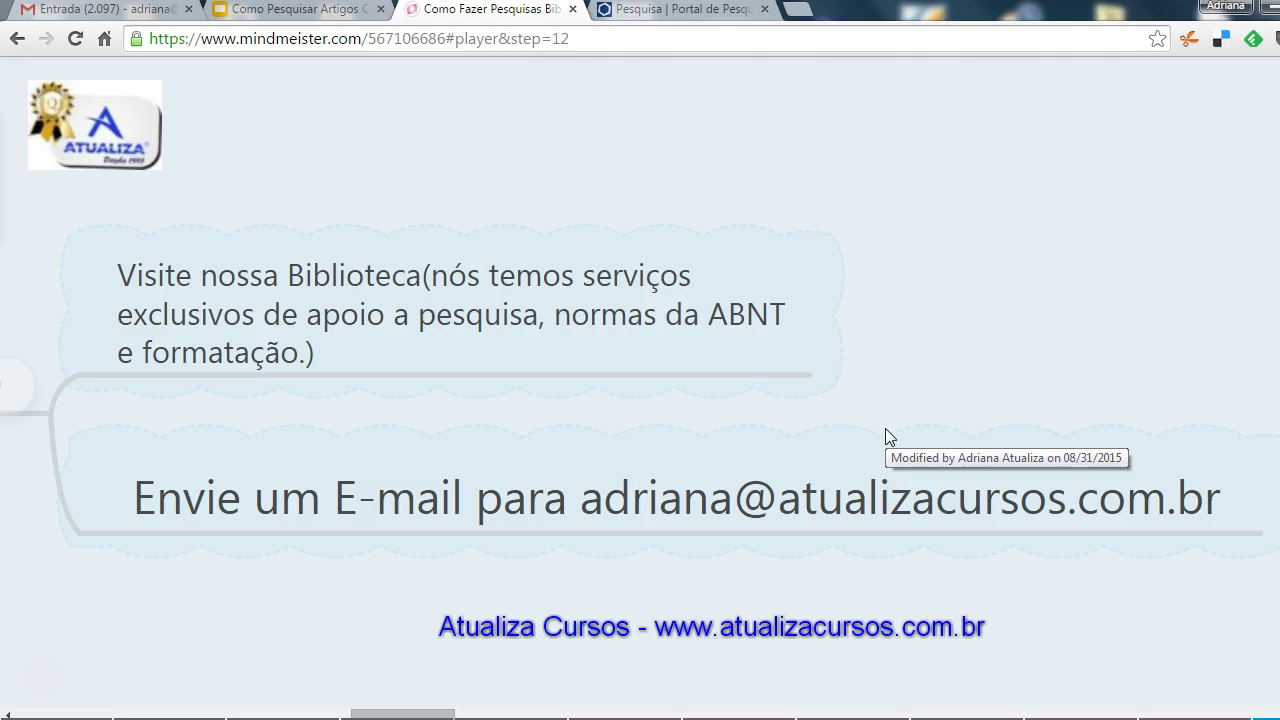
pyautogui.click(44, 678)
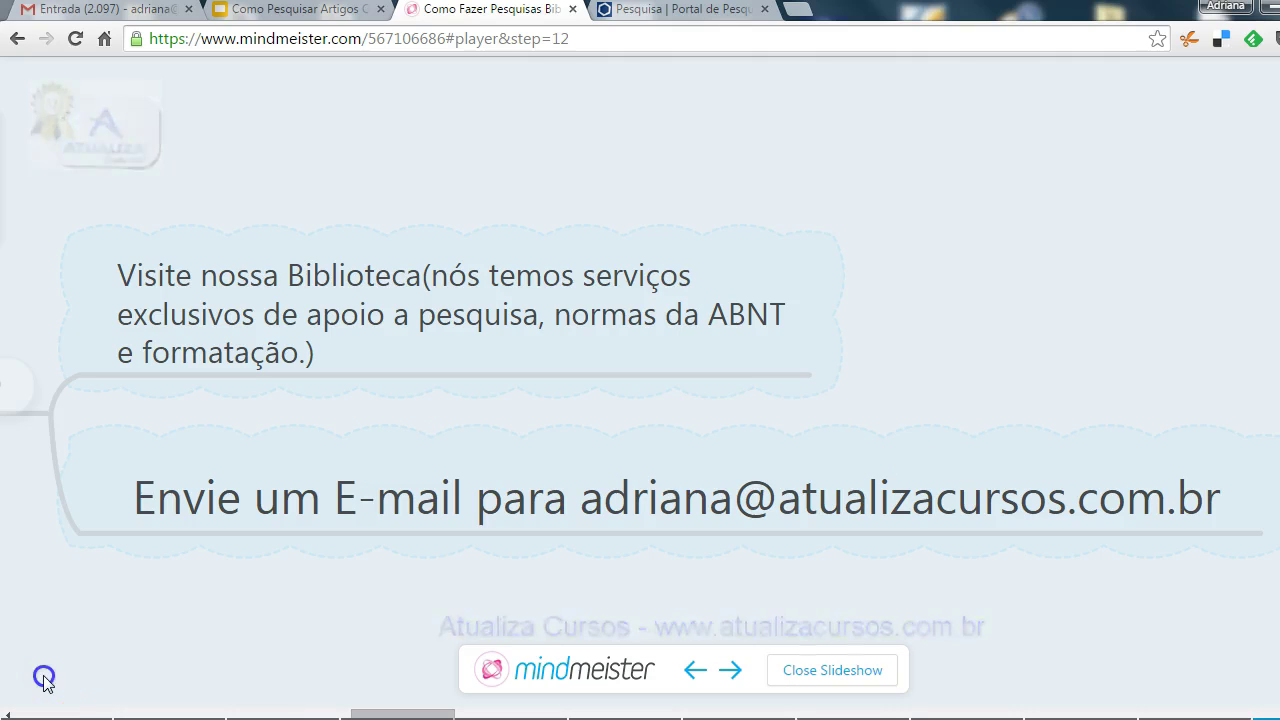